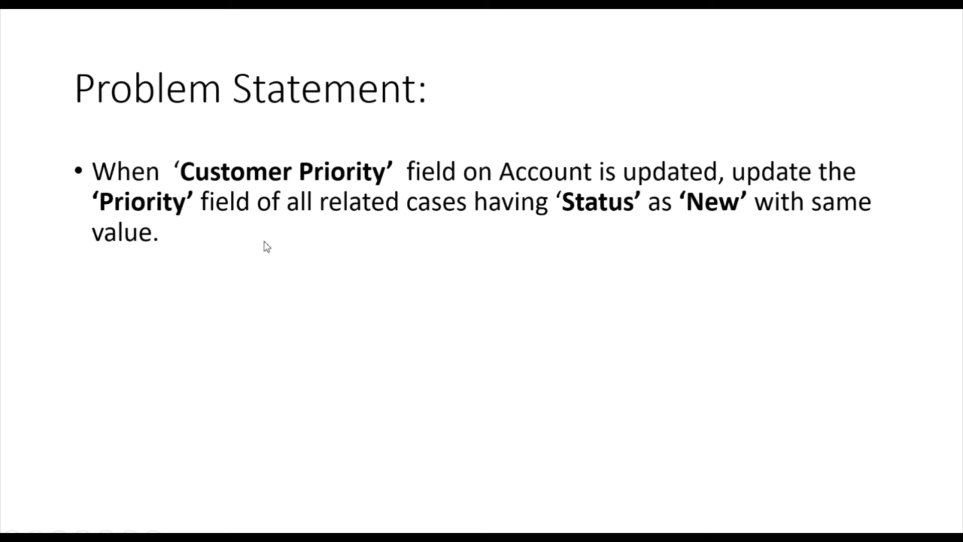
Step: Leave the Problem Statement slide and bring up the browser showing the Update Account Priority process
key("alt+Tab")
key("alt+Tab")
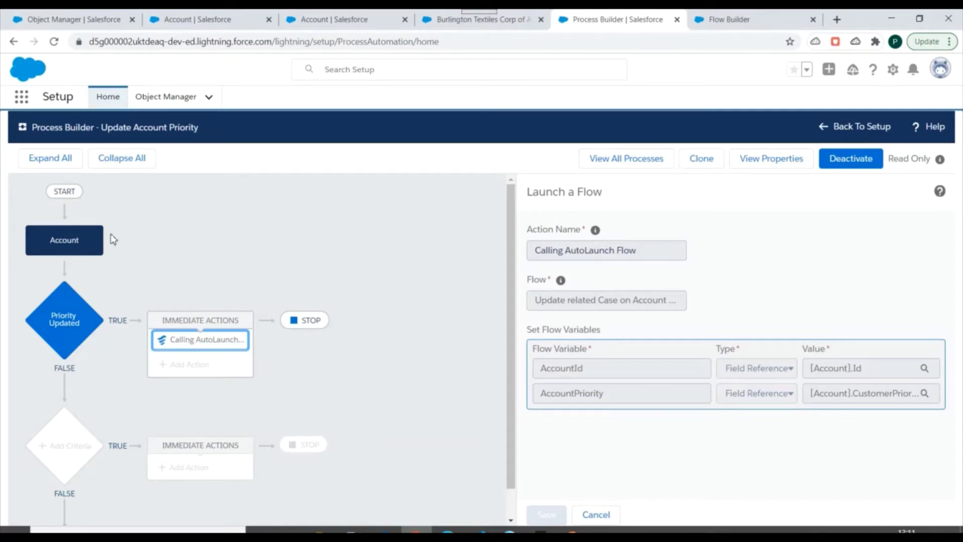
Step: Review the process's object, Priority Updated criteria and AutoLaunch Flow action, then go to Flow Builder
left_click(64, 240)
left_click(65, 320)
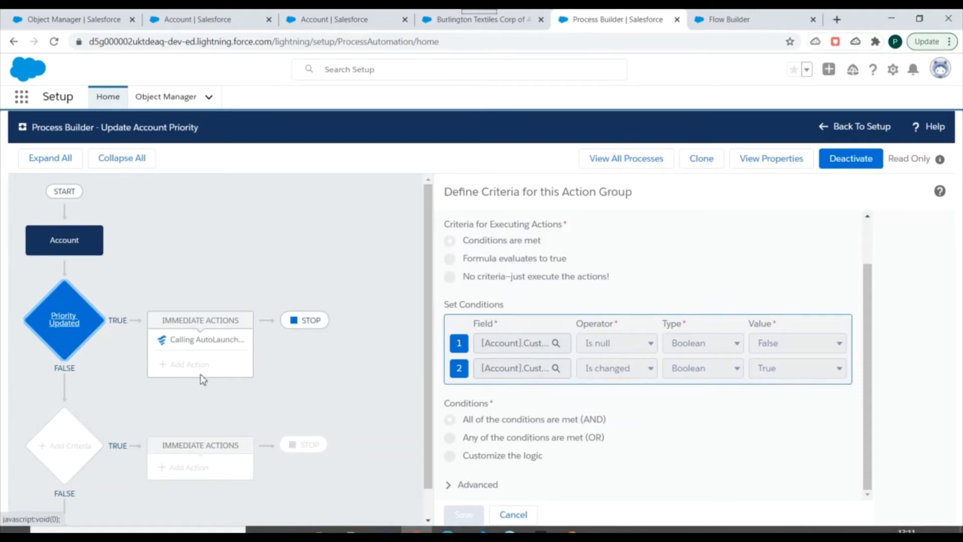
left_click(191, 340)
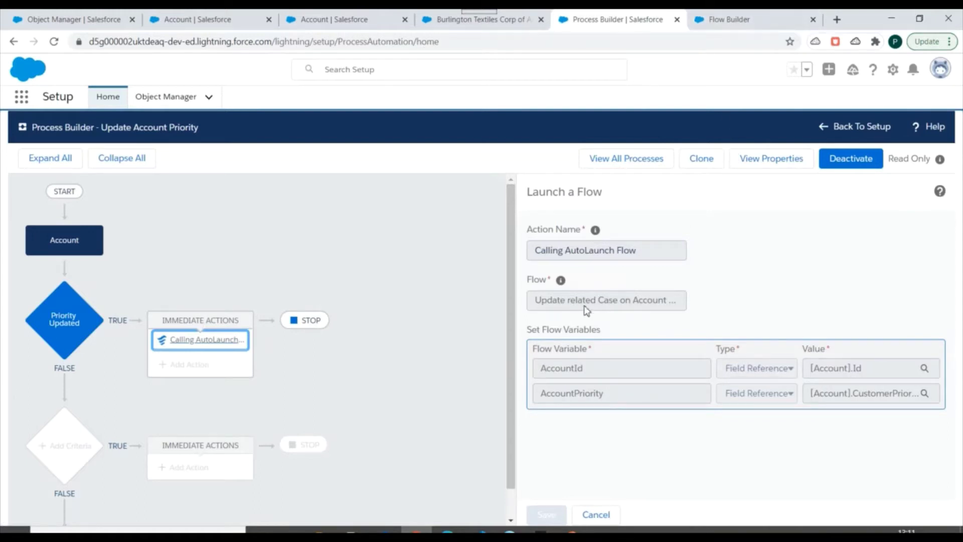
left_click(736, 19)
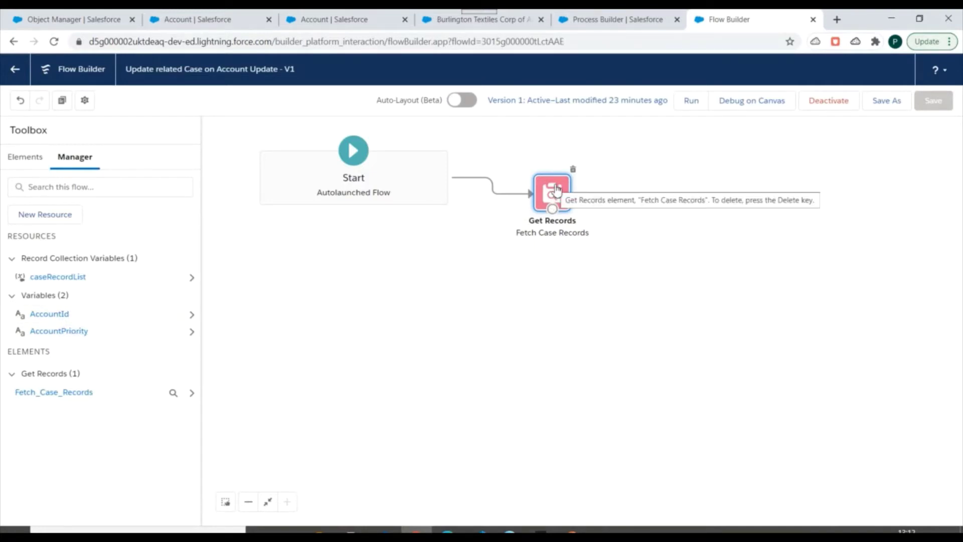
Step: Open the Fetch Case Records element and review its existing filter conditions
double_click(556, 188)
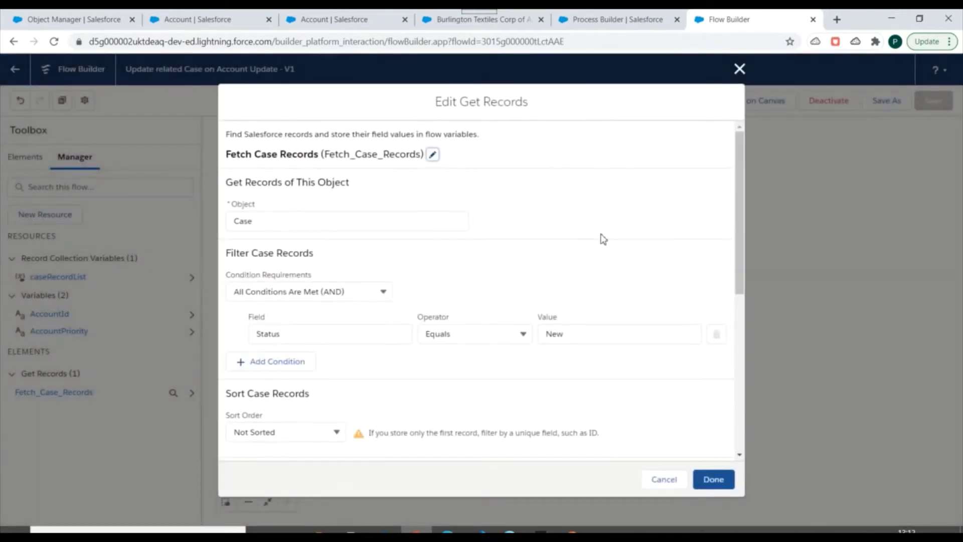
scroll(462, 247, "down", 1)
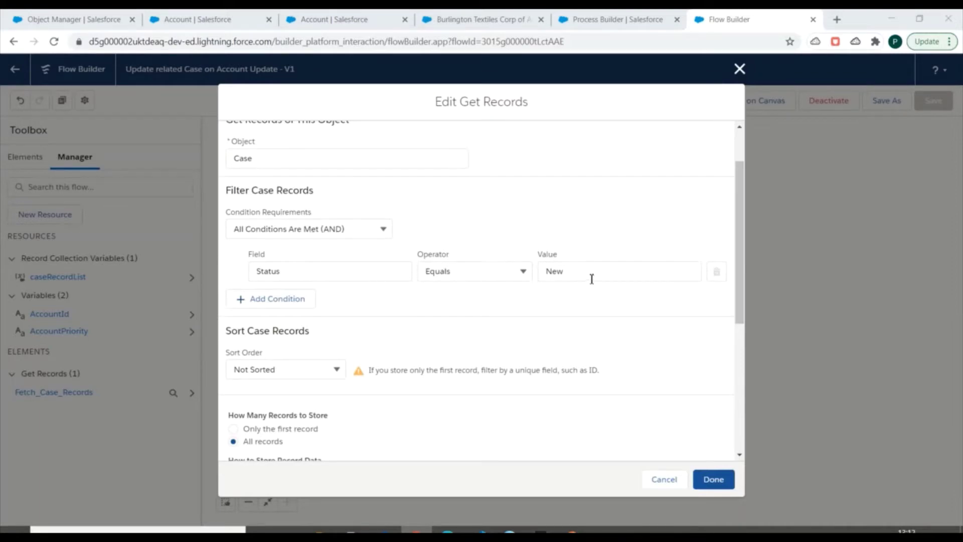
scroll(553, 248, "down", 3)
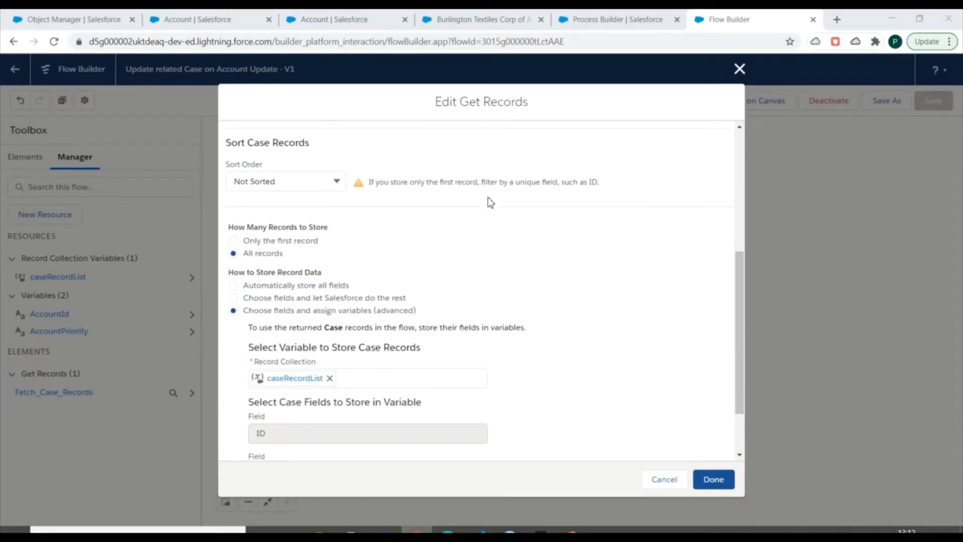
scroll(322, 340, "down", 1)
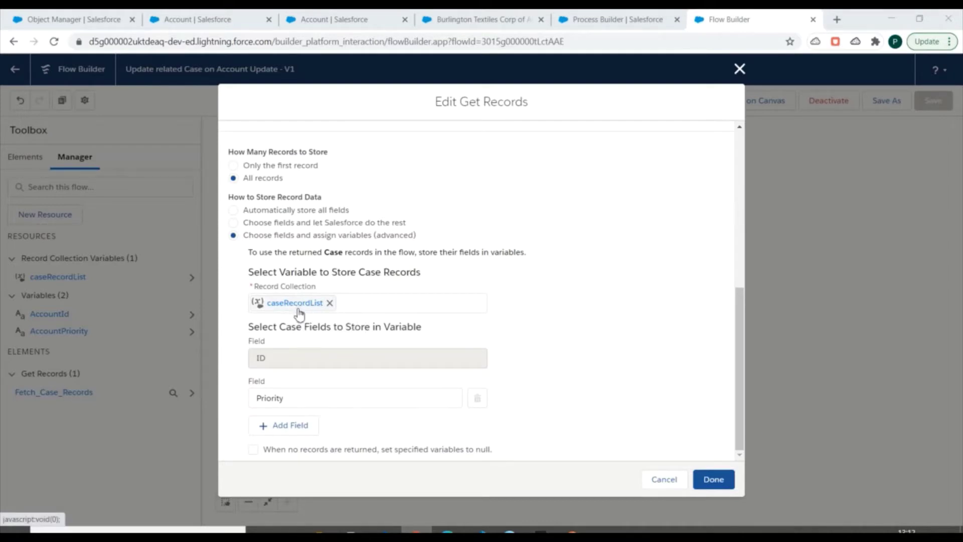
scroll(497, 306, "up", 5)
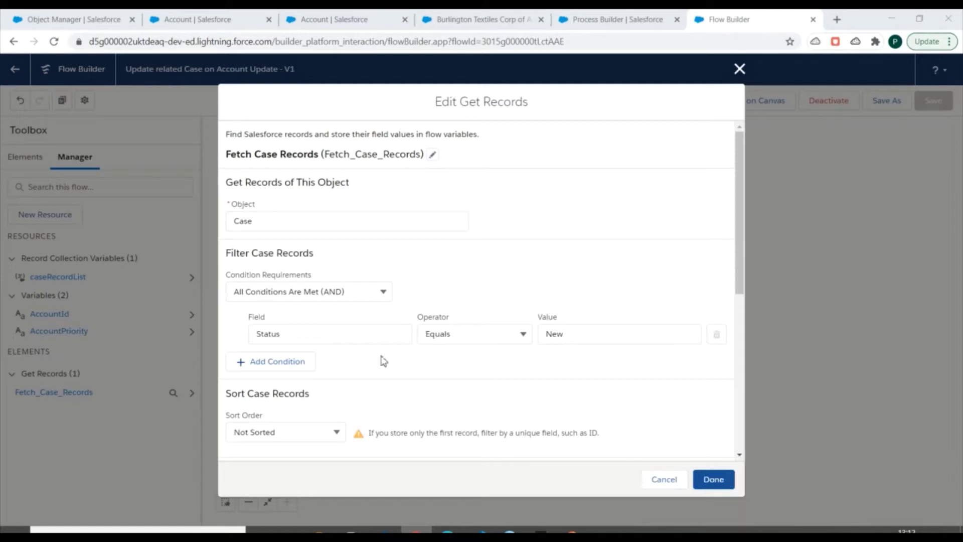
Step: Add a second filter AccountId Equals {!AccountId} and save the Get Records element
left_click(284, 363)
left_click(357, 376)
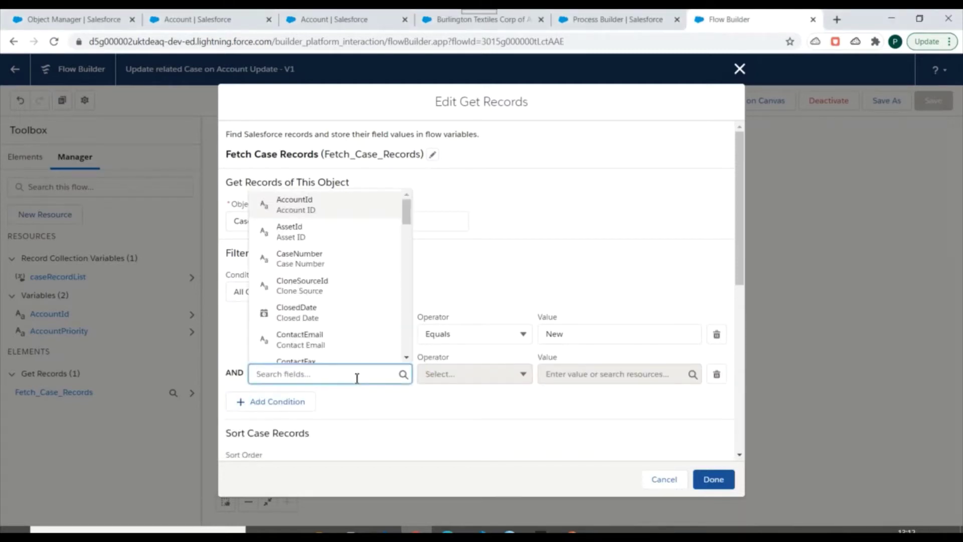
left_click(348, 215)
left_click(559, 382)
scroll(615, 275, "down", 3)
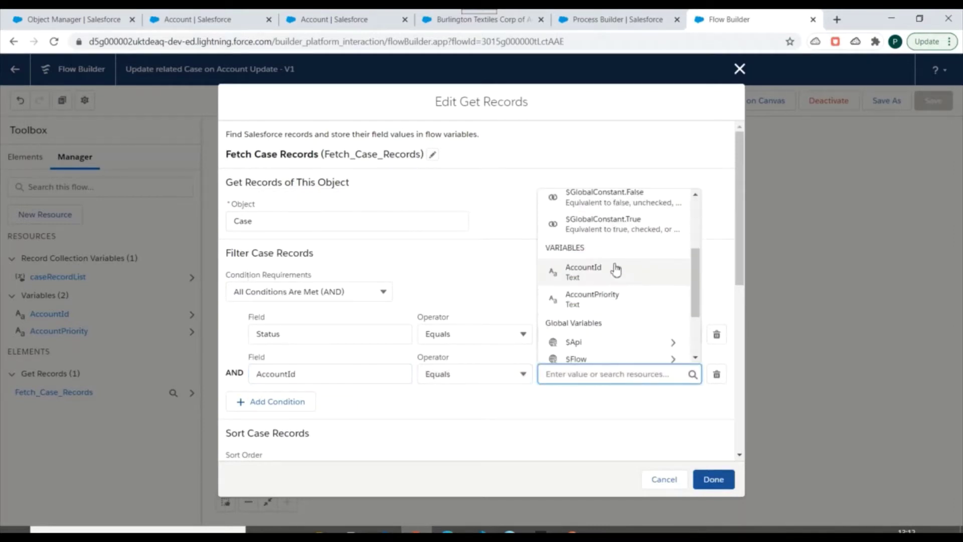
left_click(600, 273)
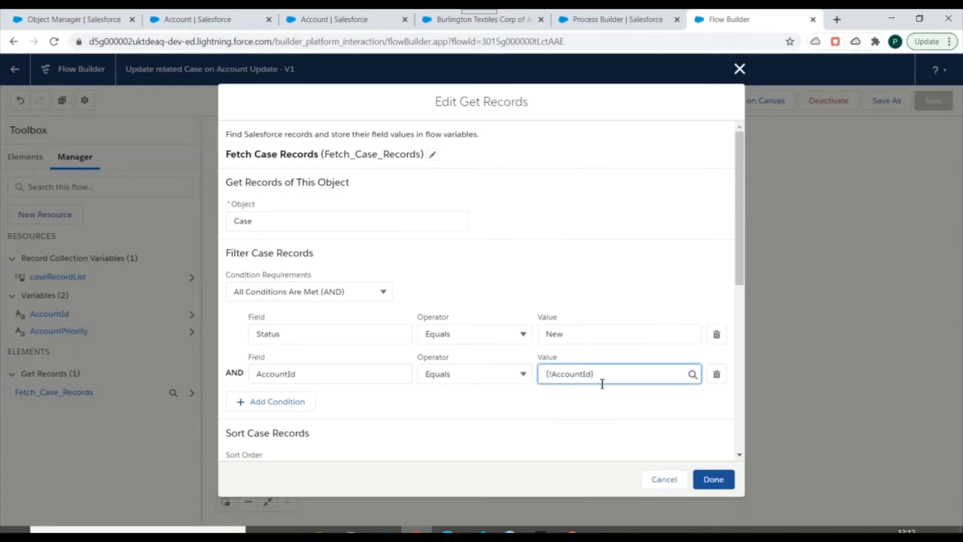
left_click(613, 372)
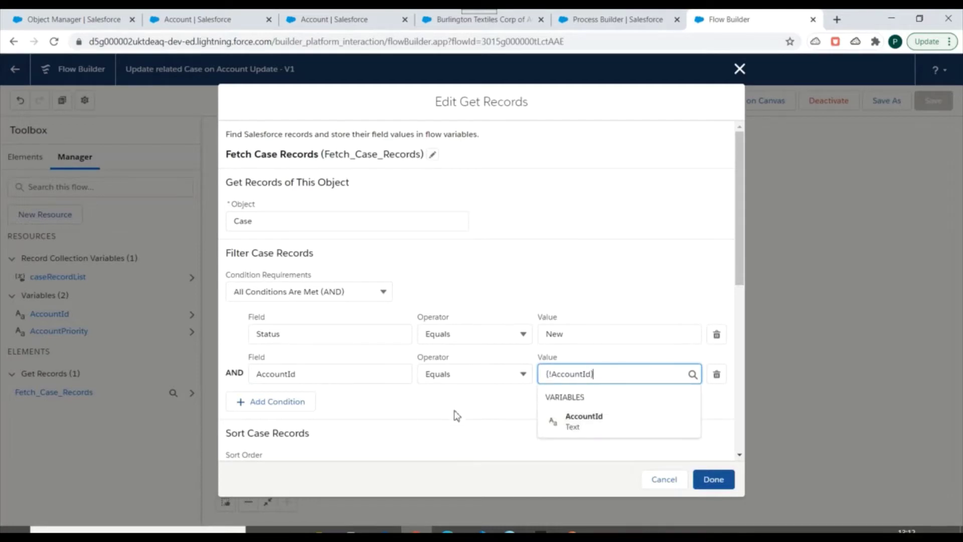
left_click(471, 401)
scroll(476, 284, "down", 3)
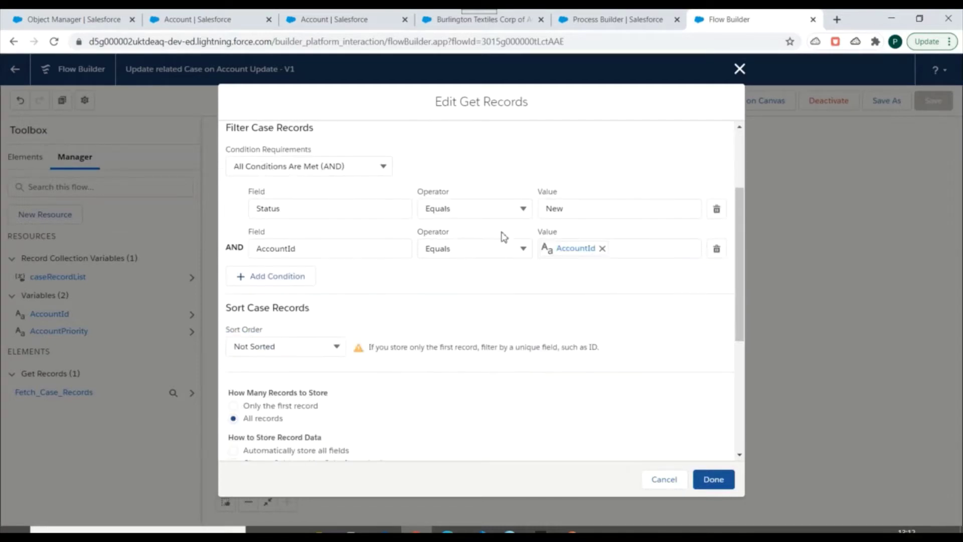
scroll(567, 271, "down", 4)
scroll(501, 323, "down", 1)
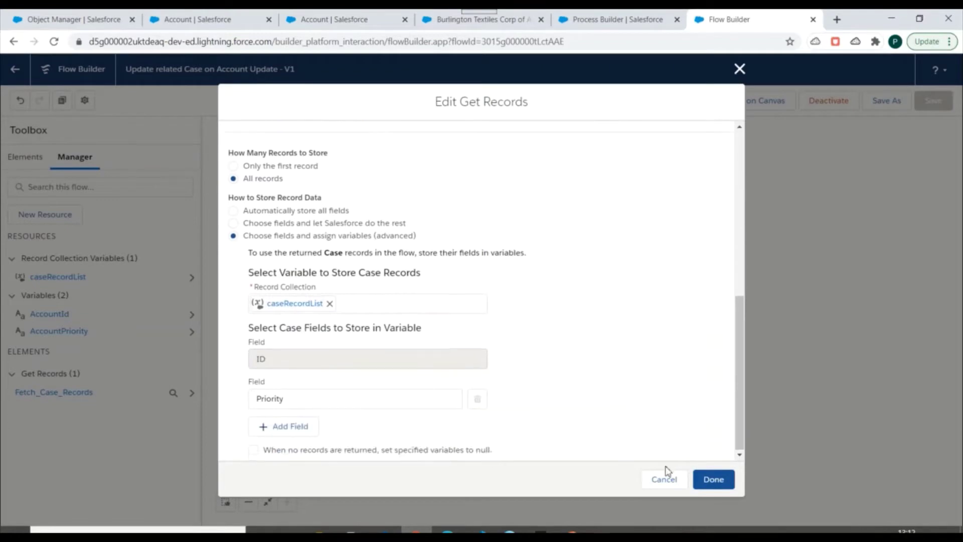
left_click(709, 481)
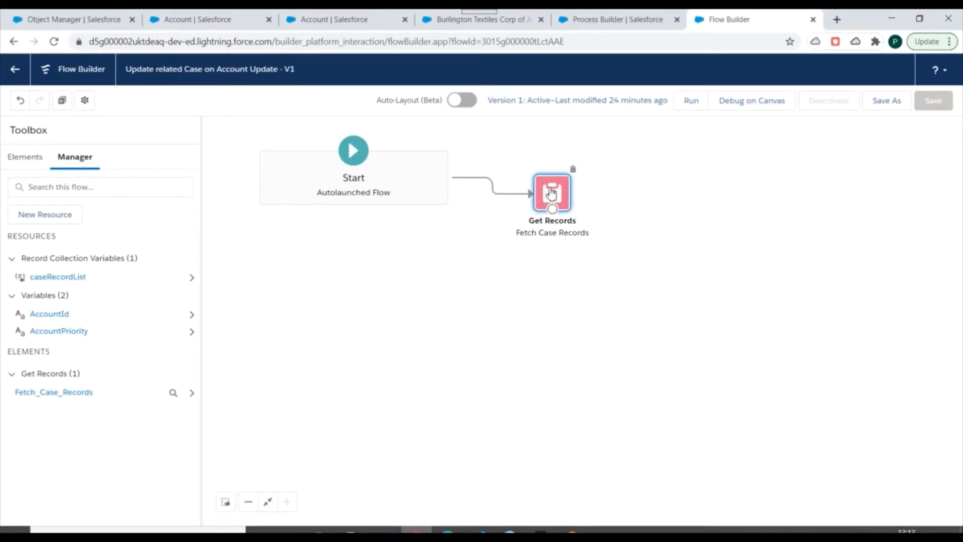
Step: Add a Decision labelled 'Case List is Not Empty' with an outcome named 'List Not Null'
left_click(33, 158)
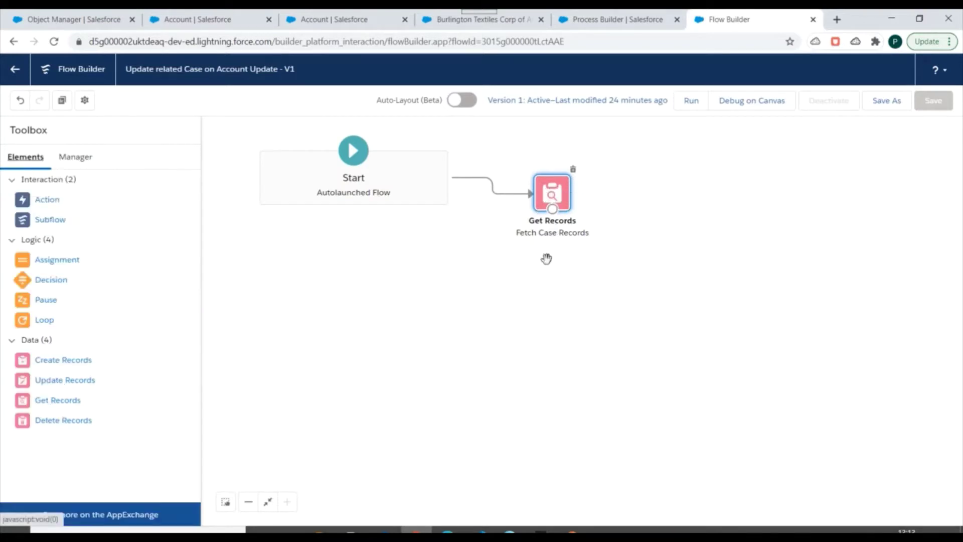
left_click_drag(50, 280, 628, 228)
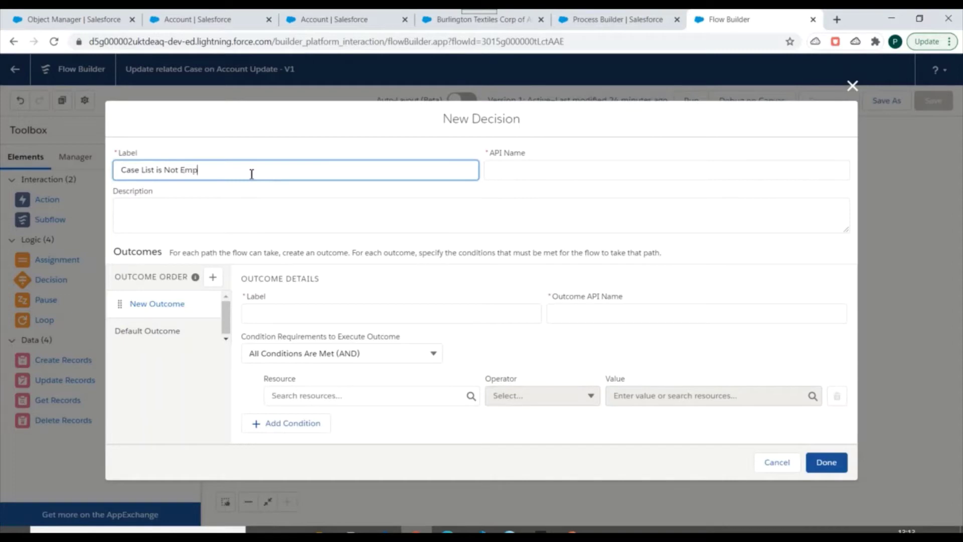
left_click(256, 195)
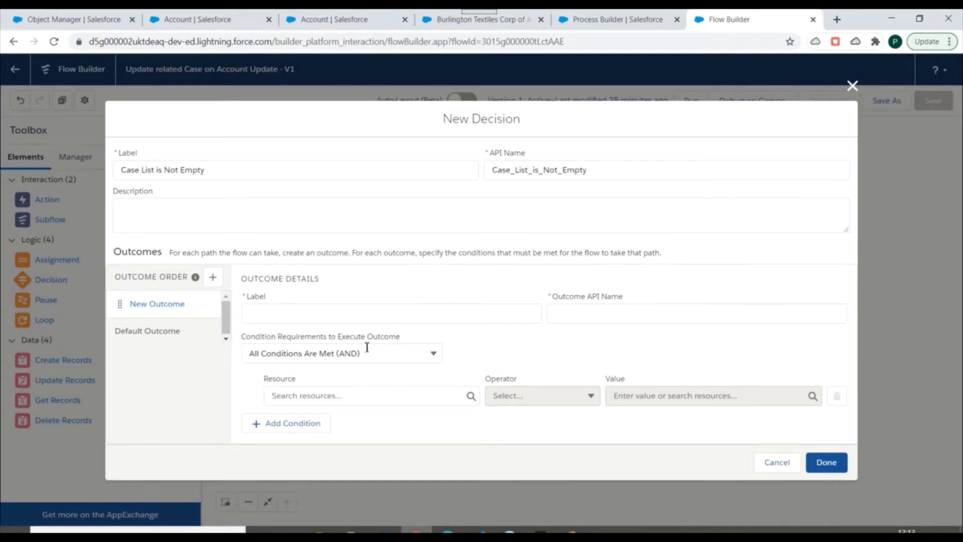
left_click(327, 316)
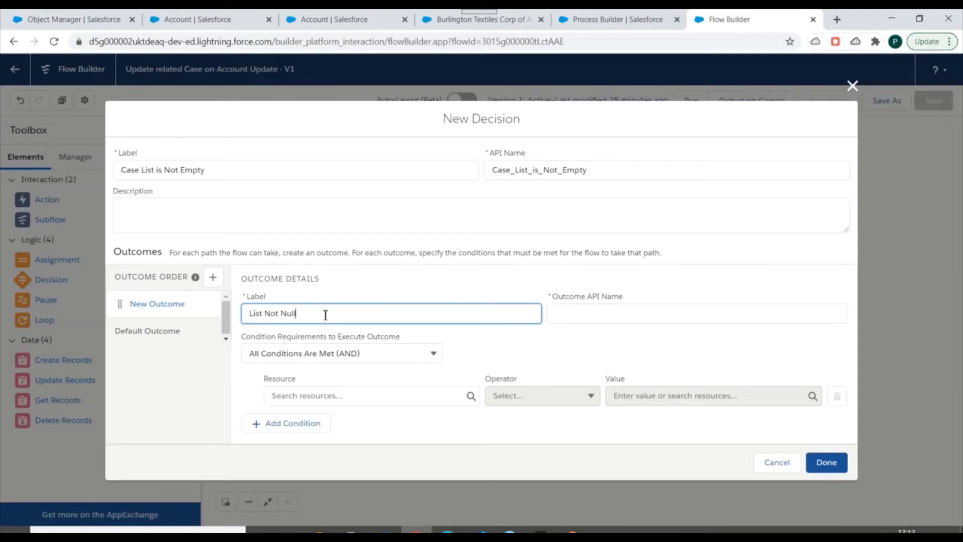
left_click(531, 346)
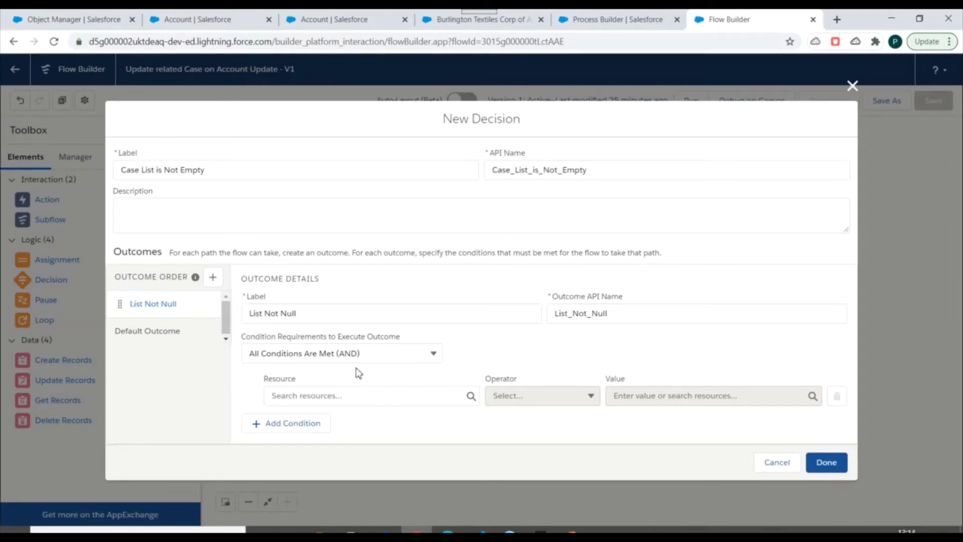
Step: Set the outcome condition to caseRecordList Is Null $GlobalConstant.False and finish the Decision
left_click(387, 396)
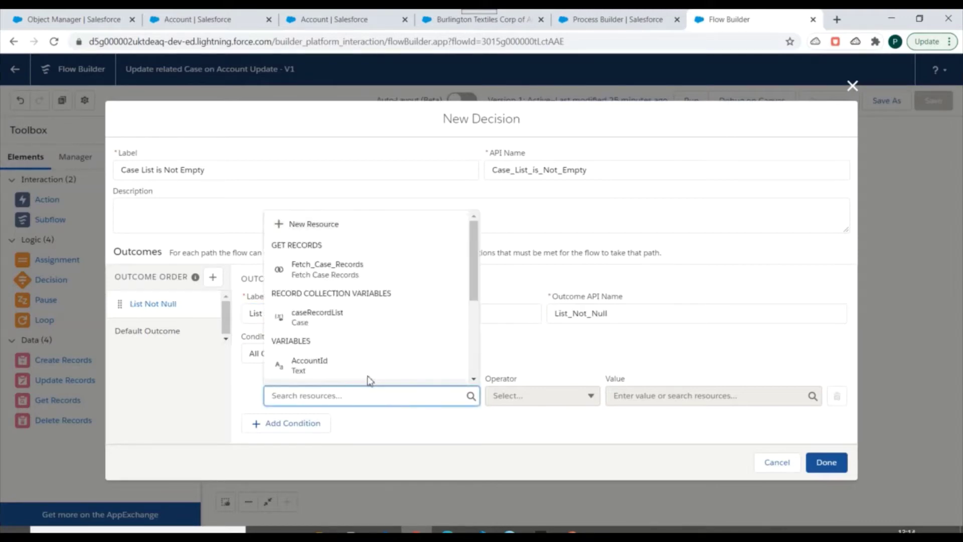
left_click(316, 319)
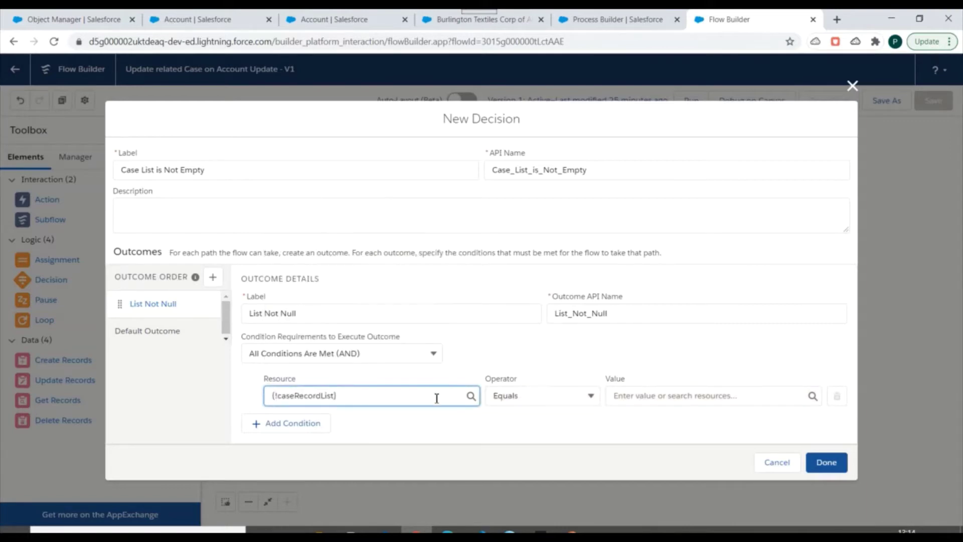
left_click(534, 396)
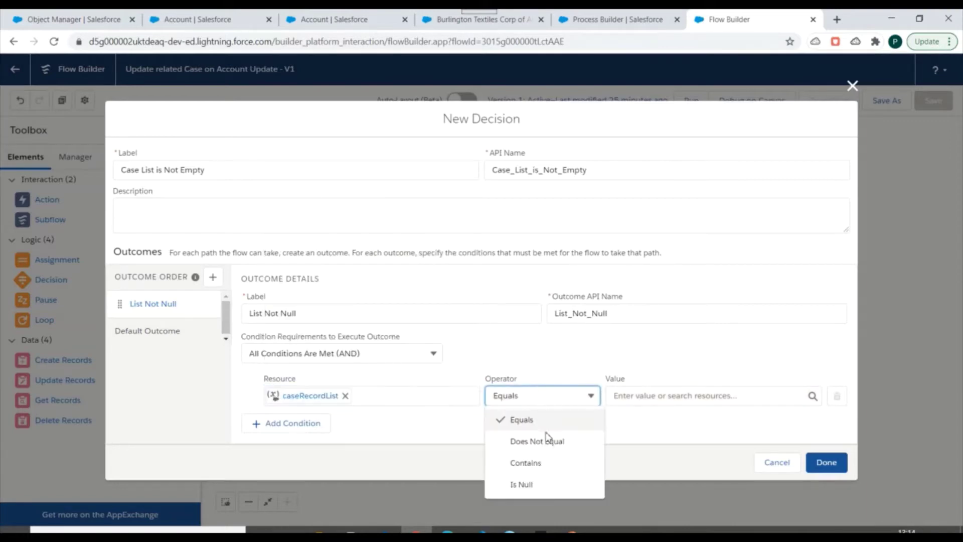
left_click(541, 484)
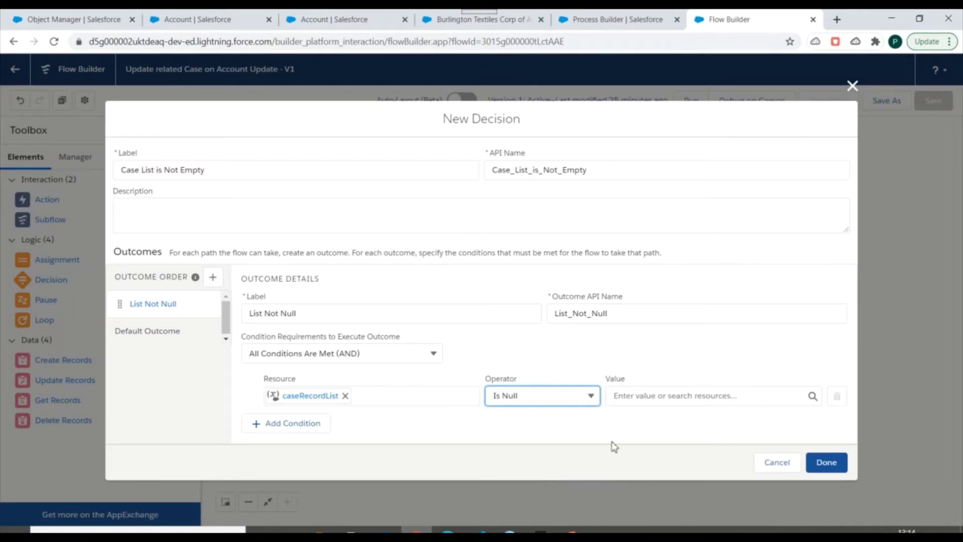
left_click(663, 400)
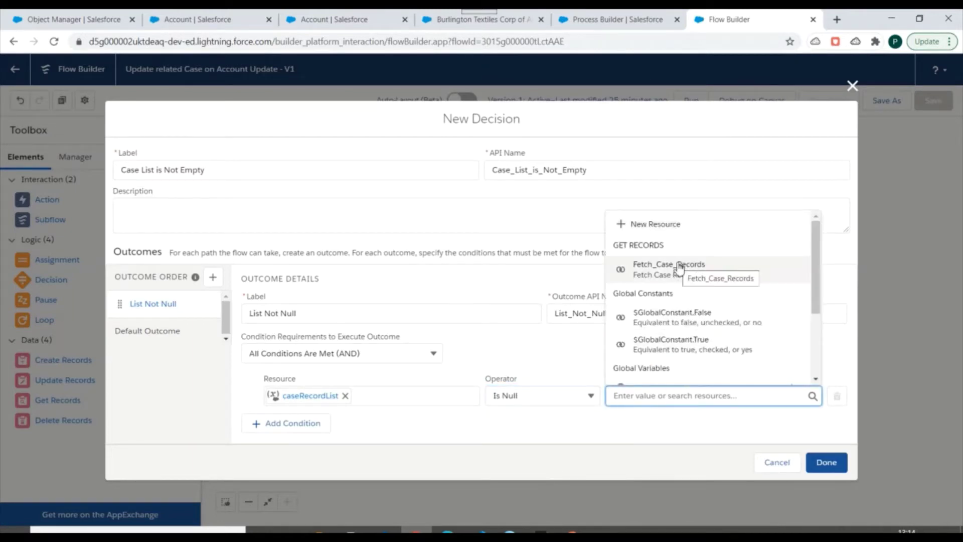
scroll(687, 298, "down", 1)
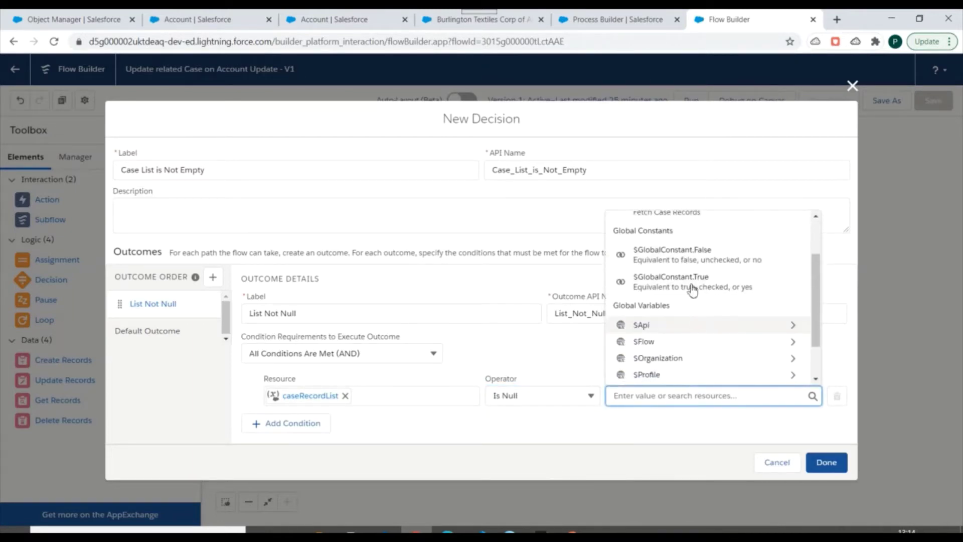
left_click(683, 256)
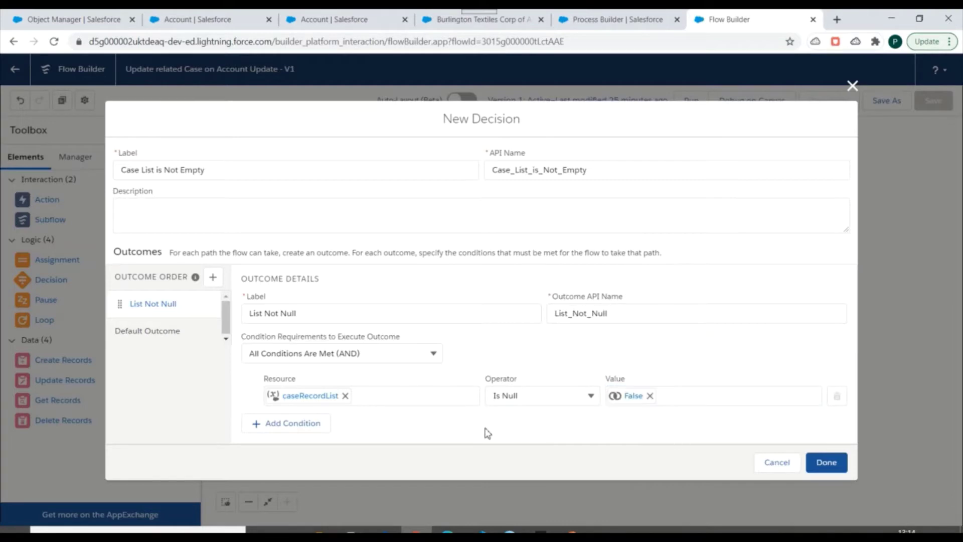
left_click(843, 461)
Step: Arrange the Get Records and Decision elements and connect Get Records to the Decision
left_click_drag(649, 199, 659, 189)
left_click_drag(550, 197, 526, 185)
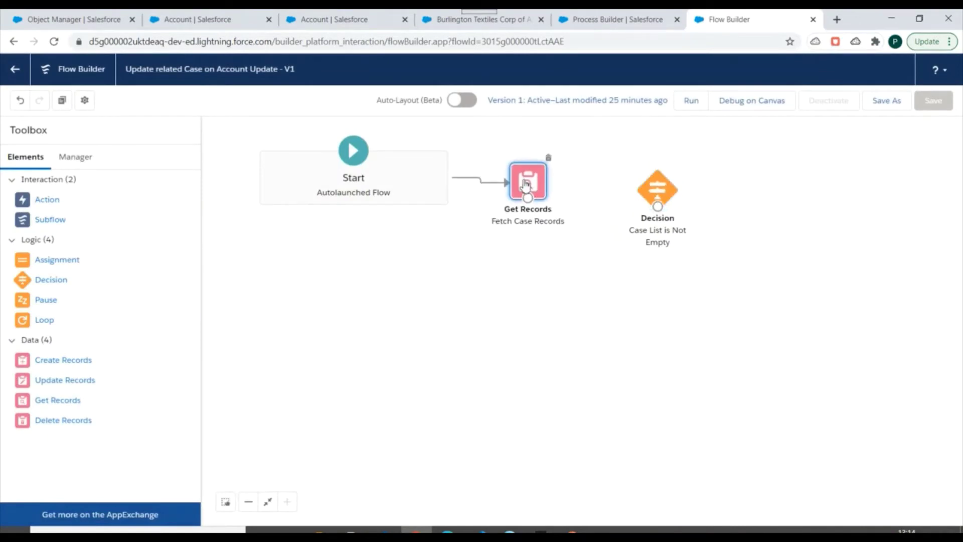
left_click_drag(655, 196, 618, 192)
mouse_move(526, 198)
left_mouse_down()
mouse_move(557, 213)
mouse_move(619, 186)
left_mouse_up()
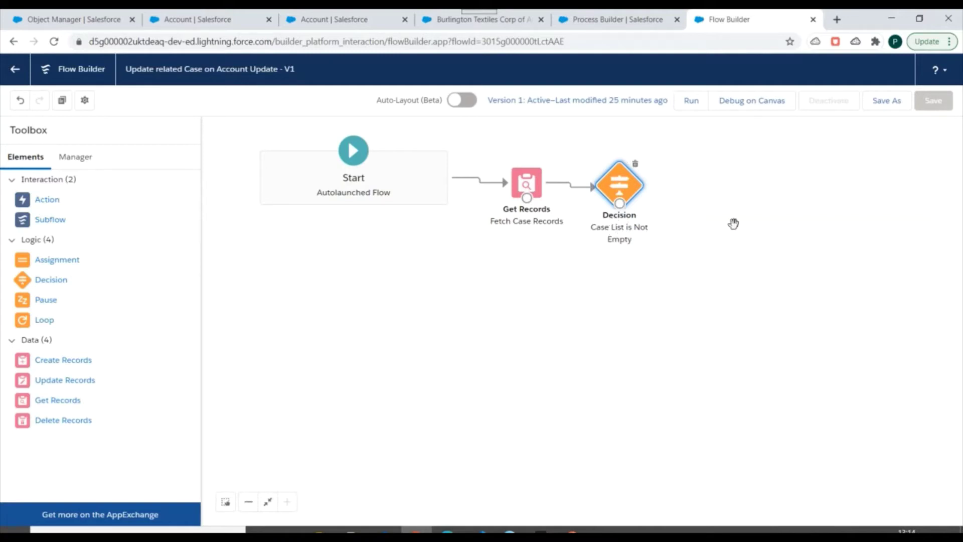
Step: Add a Loop labelled 'Iterate over Case List' over the caseRecordList collection
left_click_drag(39, 324, 746, 193)
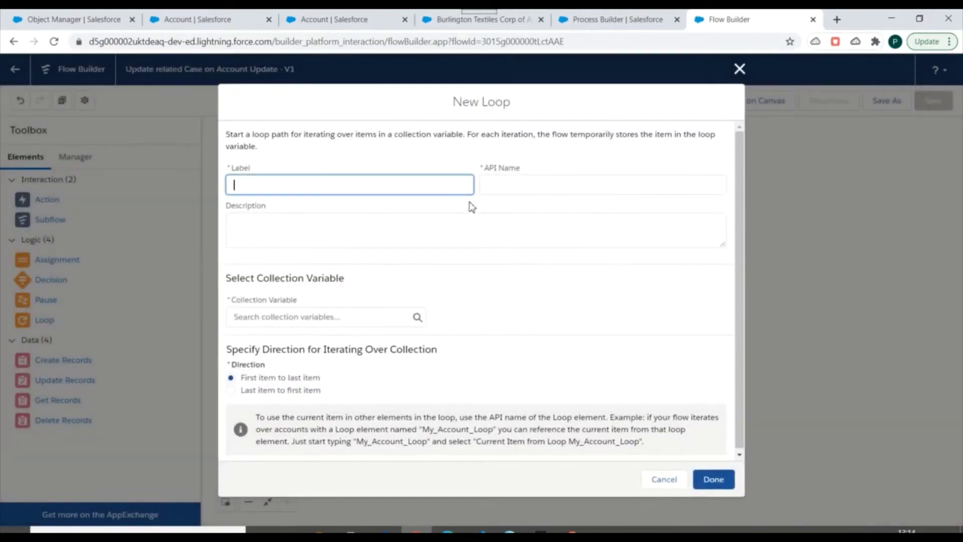
type("l")
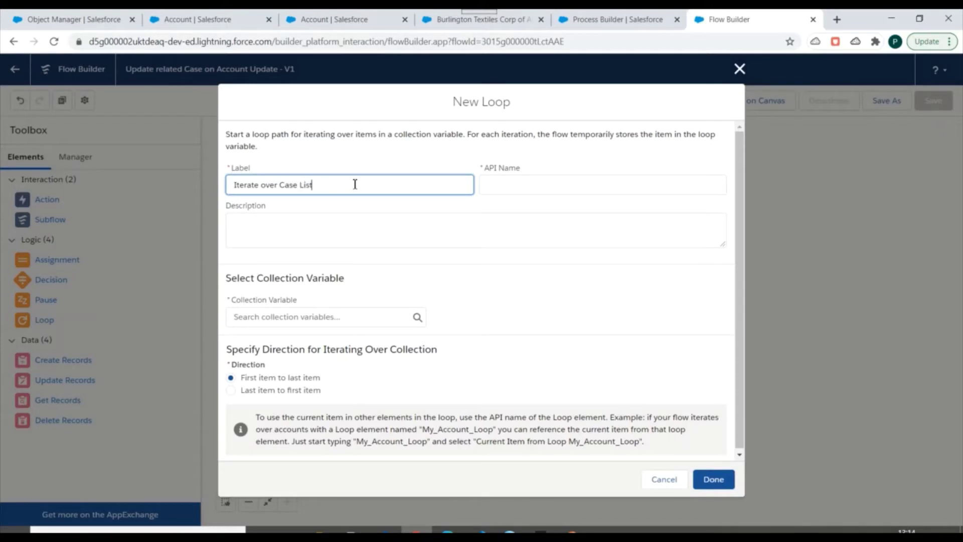
left_click(394, 216)
left_click(320, 316)
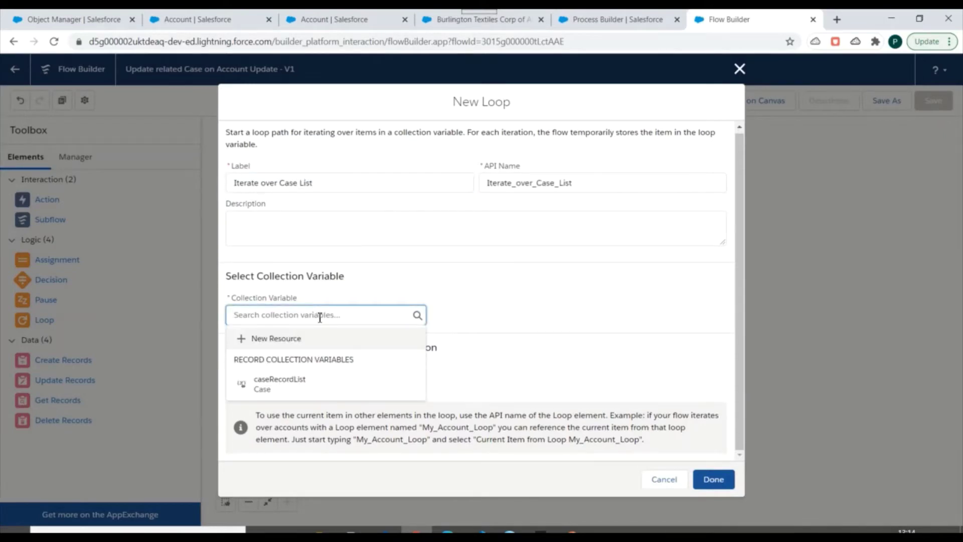
left_click(277, 385)
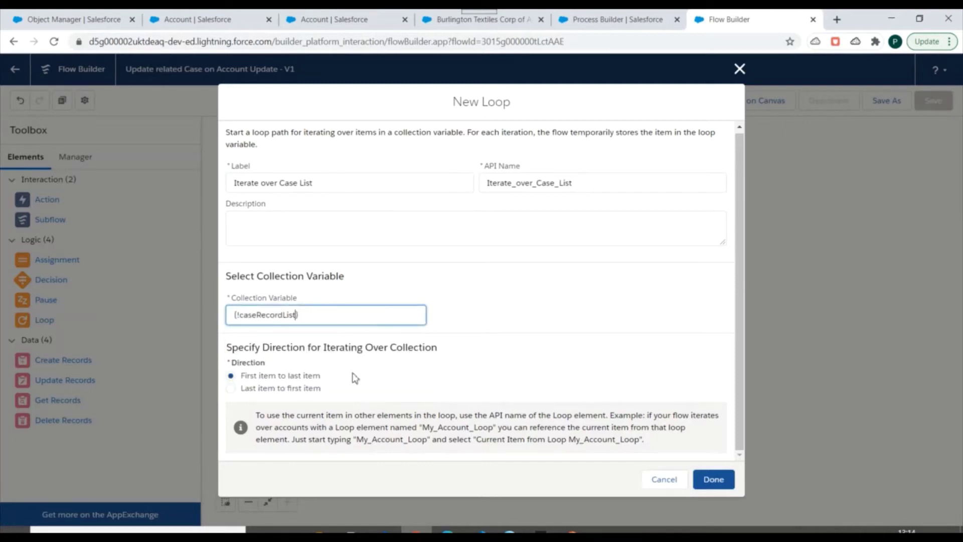
left_click(307, 388)
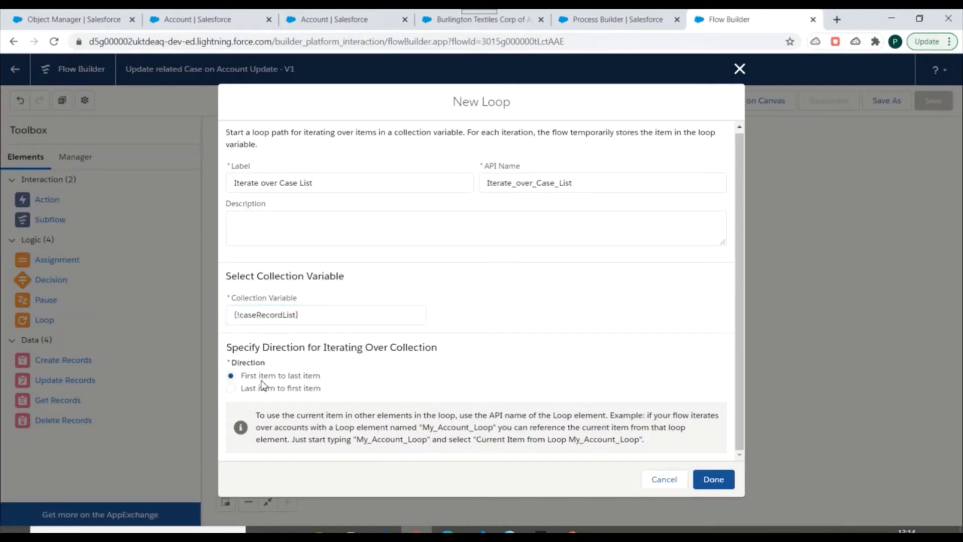
left_click(711, 483)
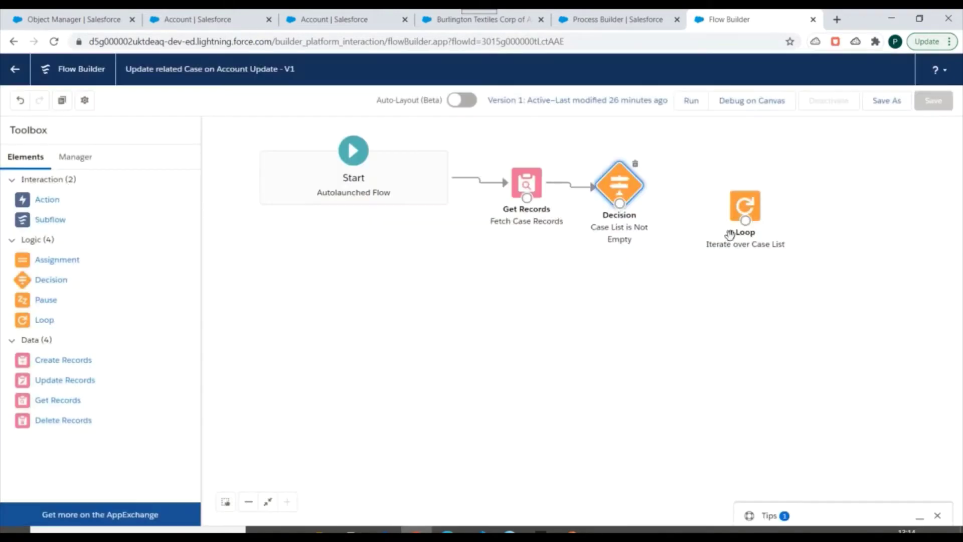
left_click_drag(741, 211, 710, 191)
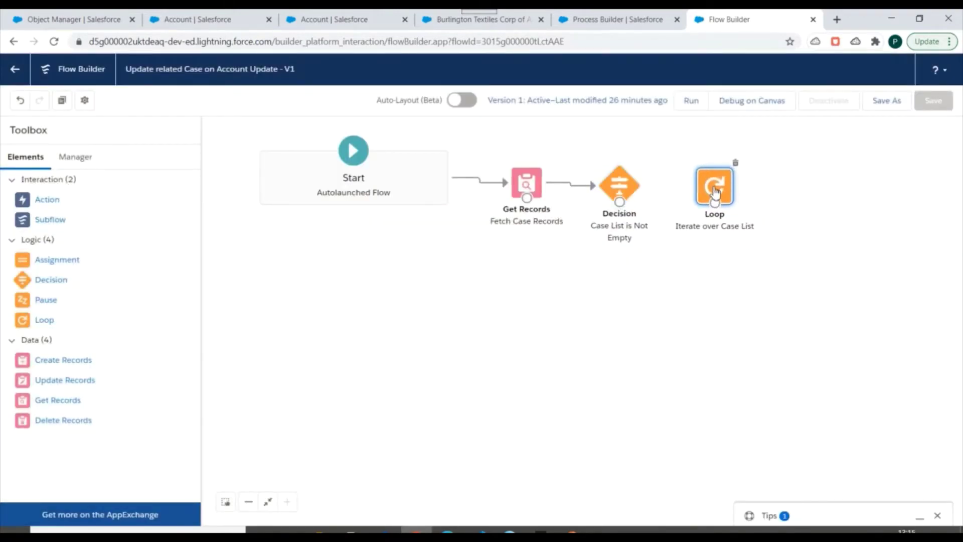
left_click_drag(620, 203, 718, 187)
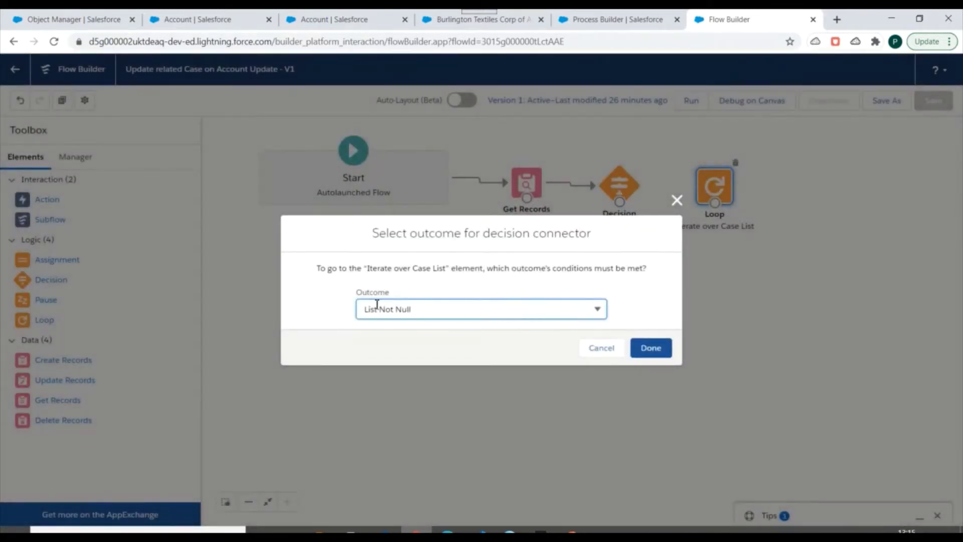
Step: Confirm List Not Null as the Decision-to-Loop connector outcome and shift the Loop right
left_click(441, 313)
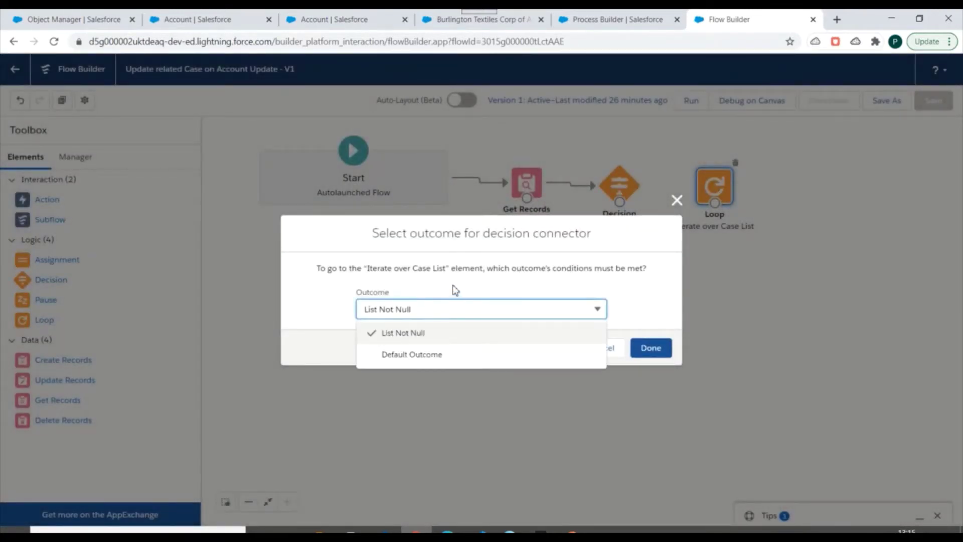
left_click(389, 318)
left_click(665, 348)
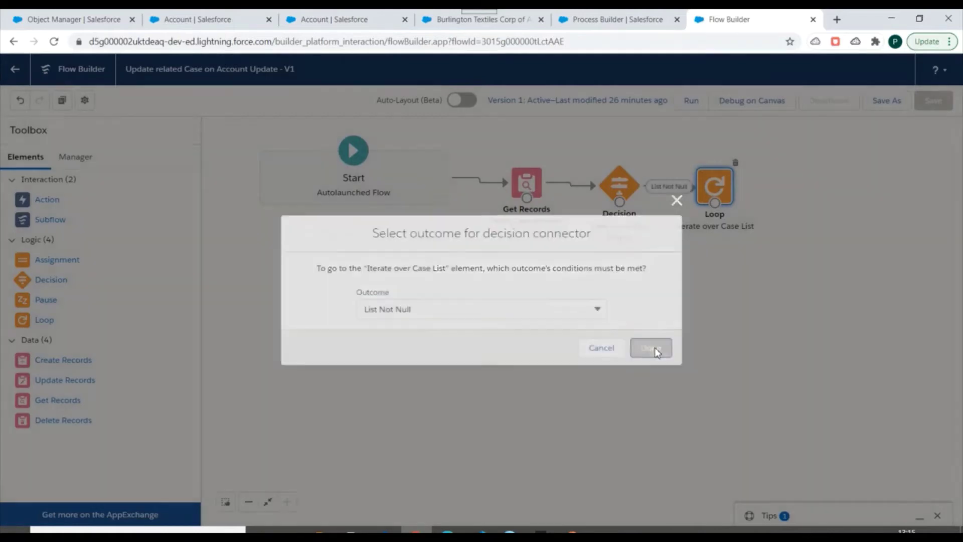
left_click_drag(728, 186, 760, 190)
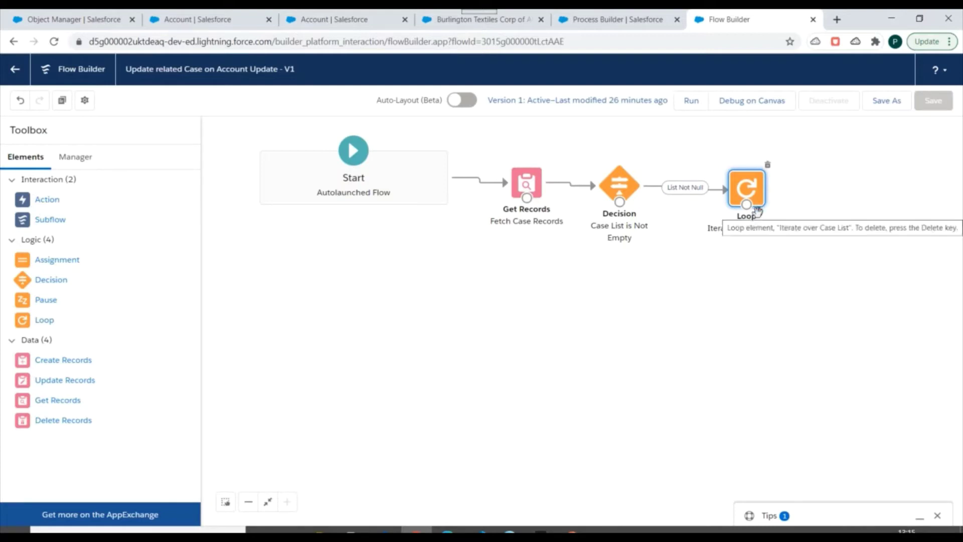
Step: Add an Assignment labelled 'Update priority of case' targeting the loop's Current Item Priority field
left_click_drag(69, 259, 819, 176)
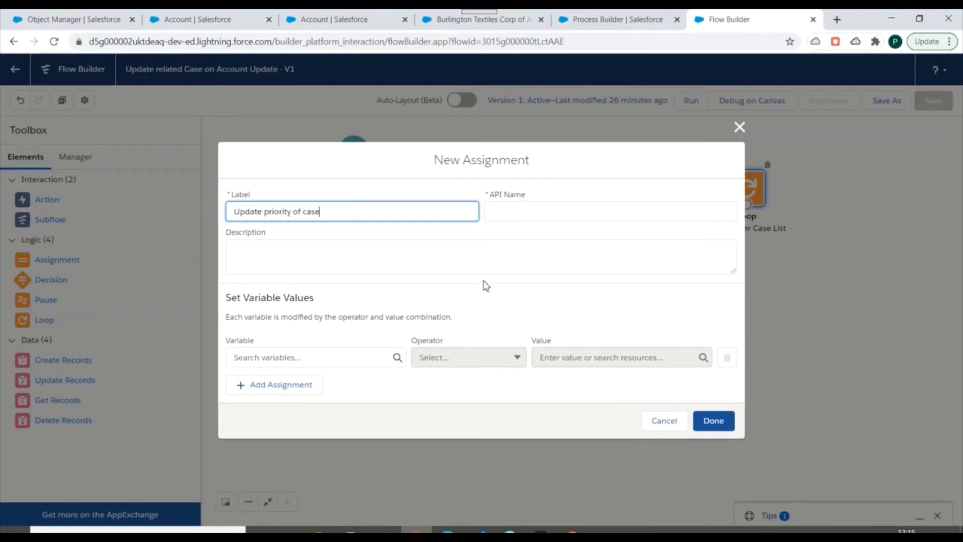
left_click(467, 232)
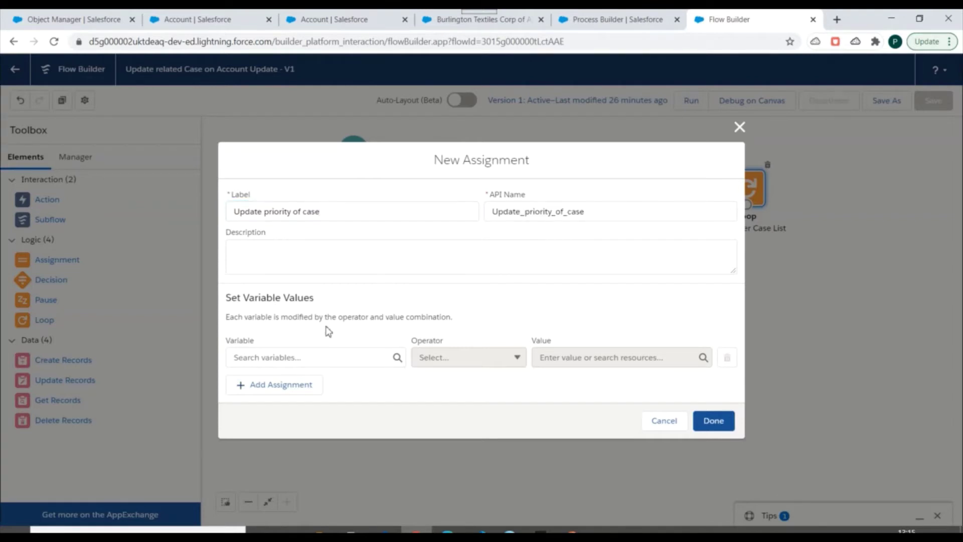
left_click(381, 361)
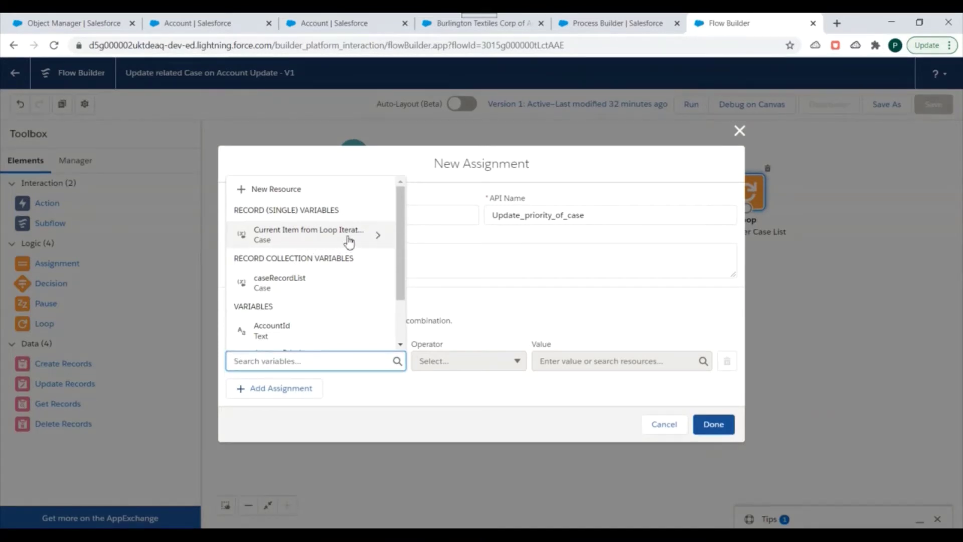
left_click(326, 236)
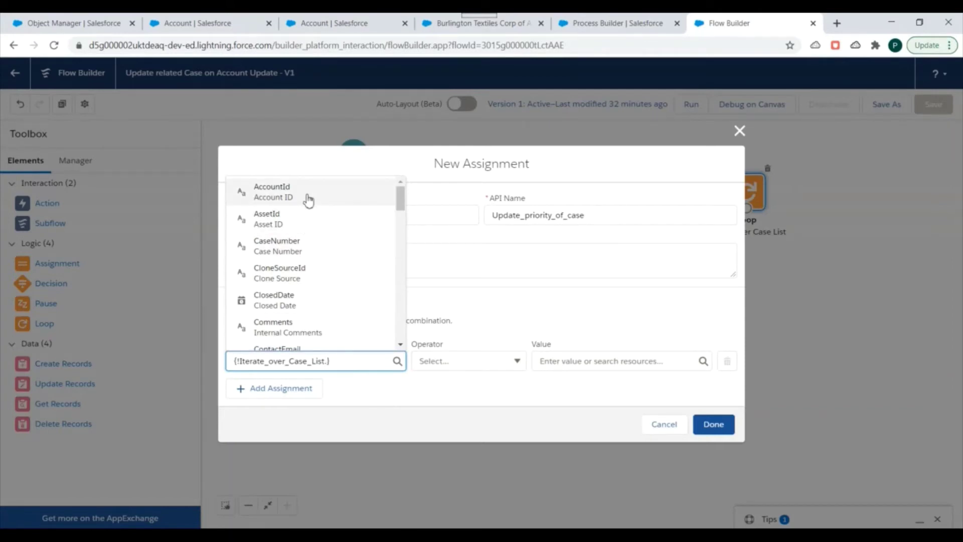
type("pri")
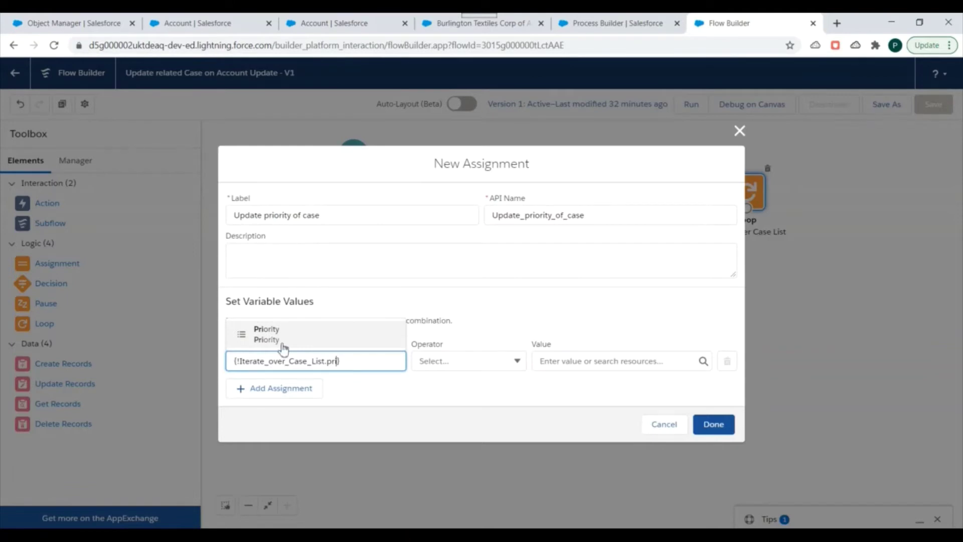
left_click(276, 335)
Step: Set the assigned value to {!AccountPriority} and save the Assignment
left_click(563, 361)
scroll(586, 266, "down", 3)
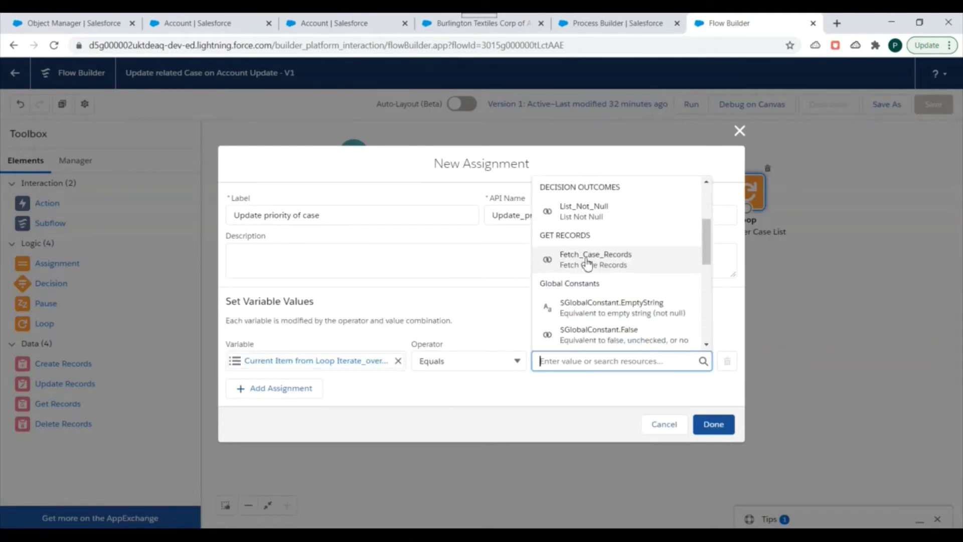
scroll(605, 243, "down", 5)
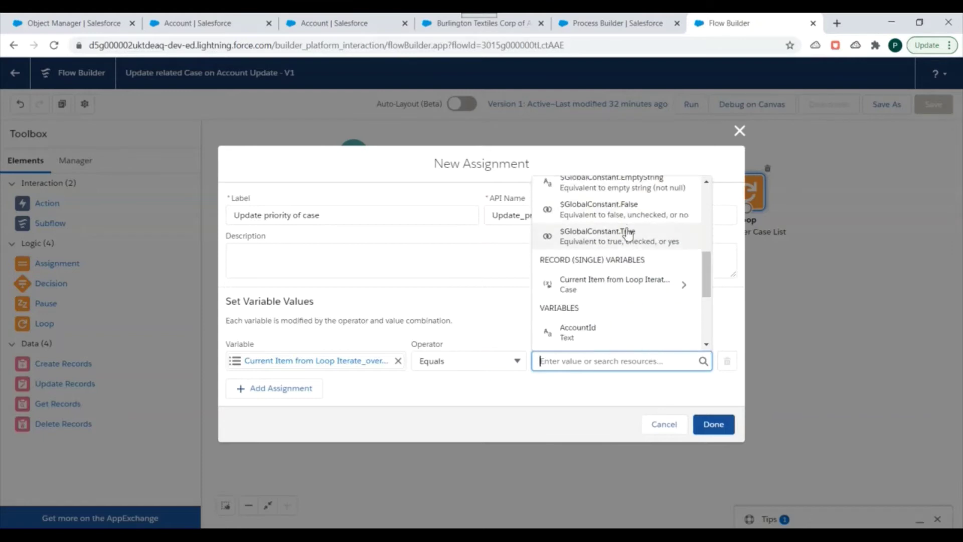
left_click(608, 242)
left_click(572, 391)
left_click(717, 431)
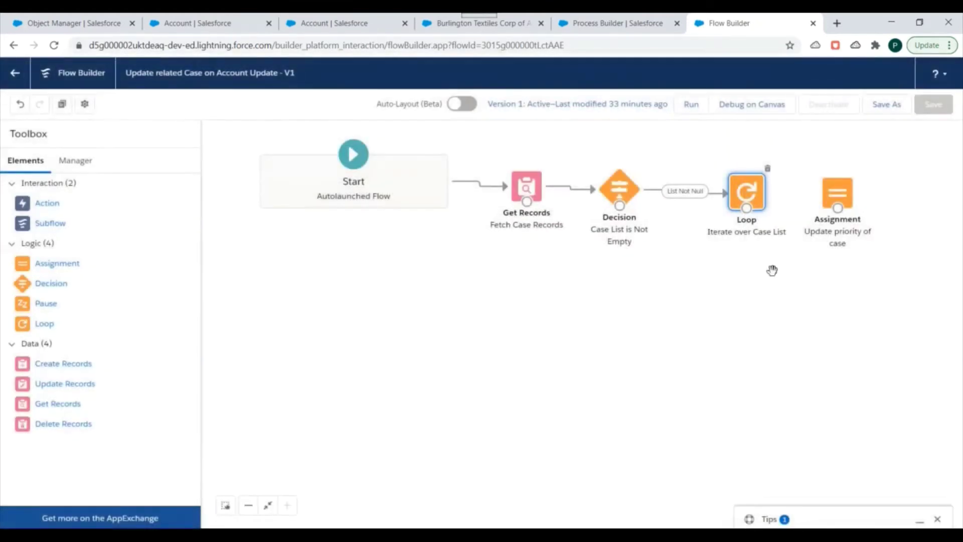
Step: Link the Iterate over Case List Loop to 'Update priority of case' using For Each Item
left_click_drag(853, 212, 855, 210)
mouse_move(746, 207)
left_mouse_down()
mouse_move(850, 203)
mouse_move(844, 191)
left_mouse_up()
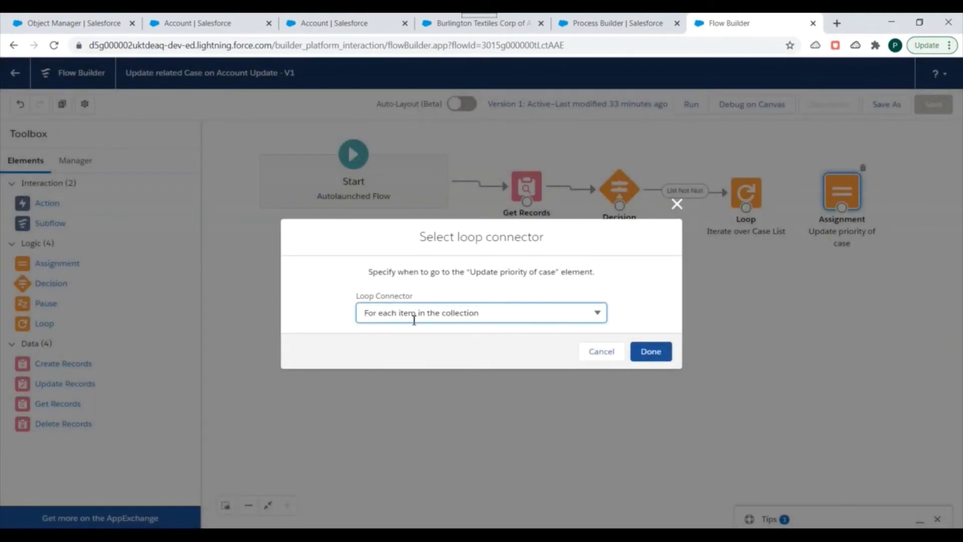
left_click(651, 351)
left_click_drag(839, 201, 859, 198)
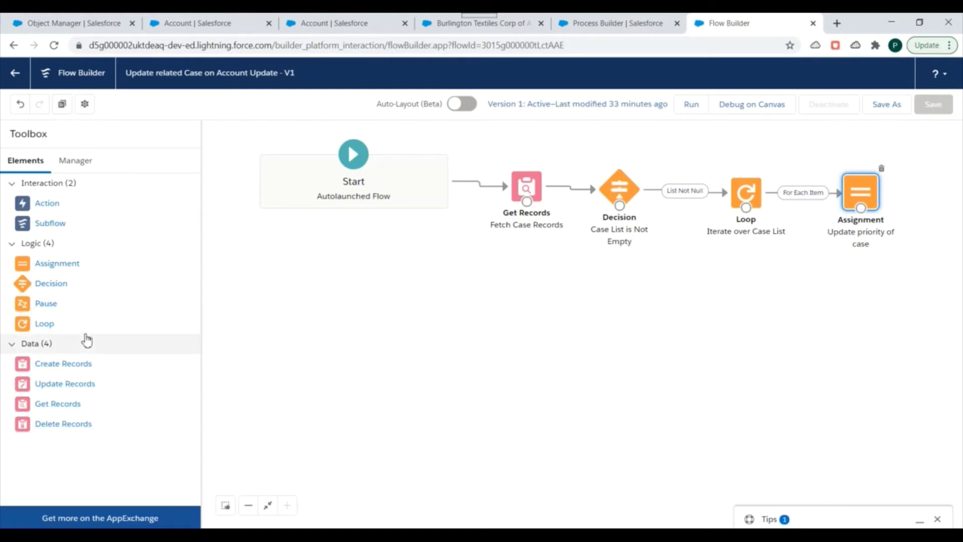
Step: Start a new flow resource of type Variable
left_click(73, 161)
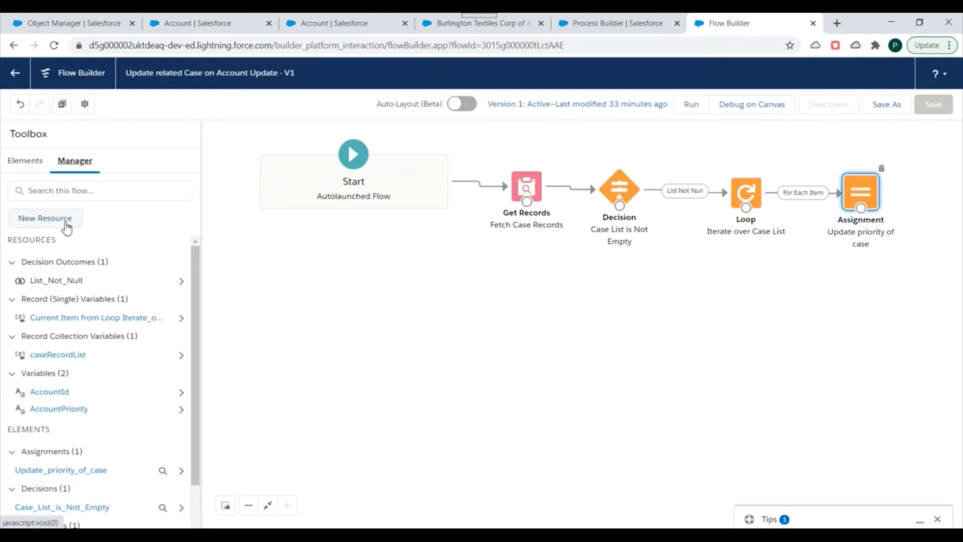
left_click(50, 218)
left_click(306, 254)
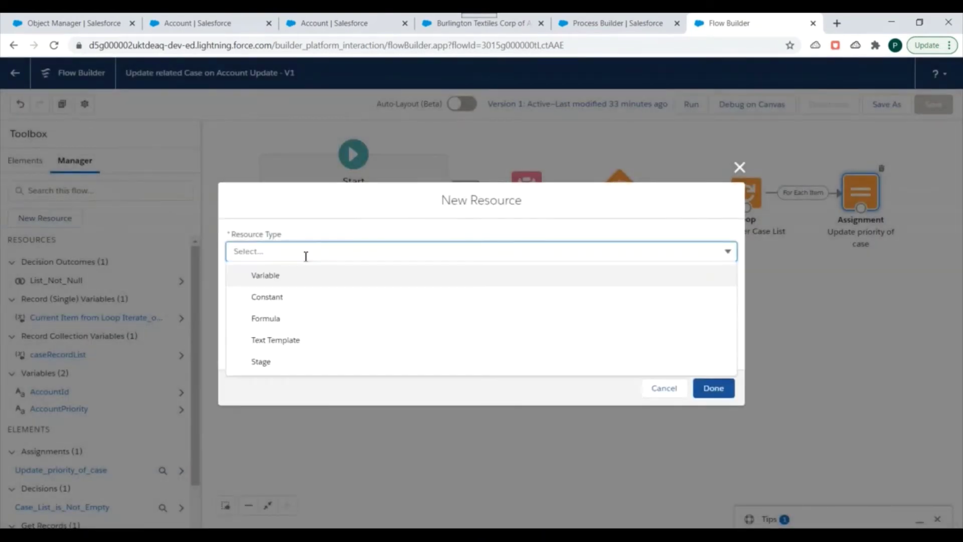
left_click(294, 278)
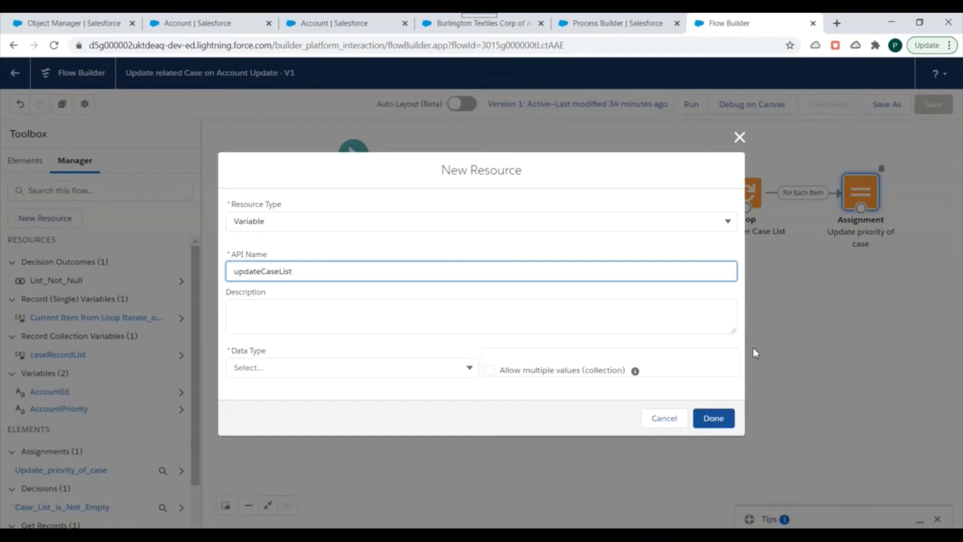
Step: Make it a Record collection of the Case object named updateCaseList
left_click(356, 368)
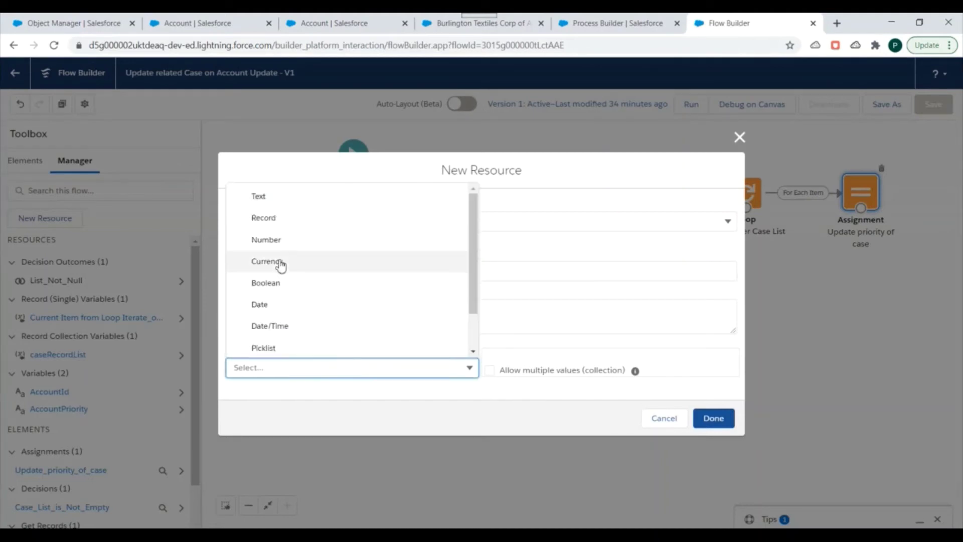
left_click(264, 218)
left_click(490, 334)
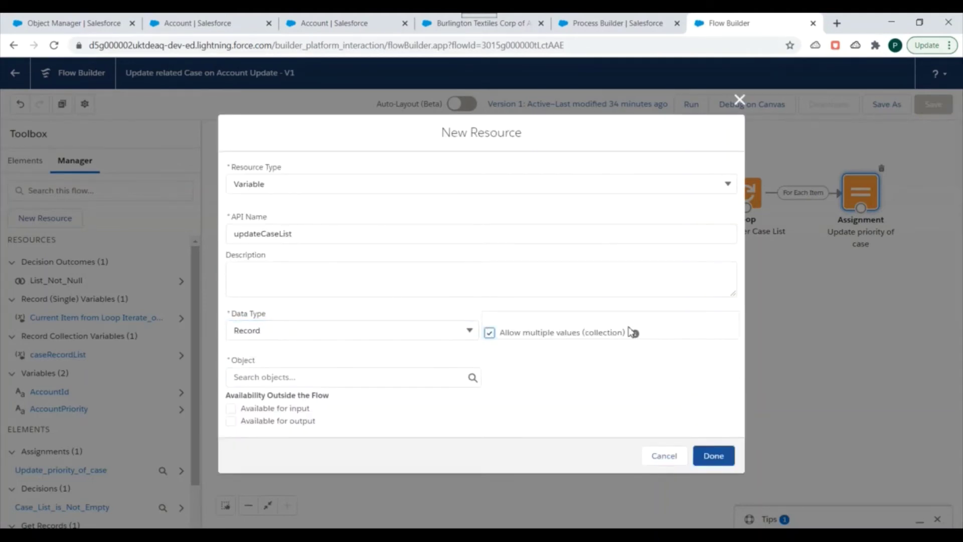
left_click(279, 377)
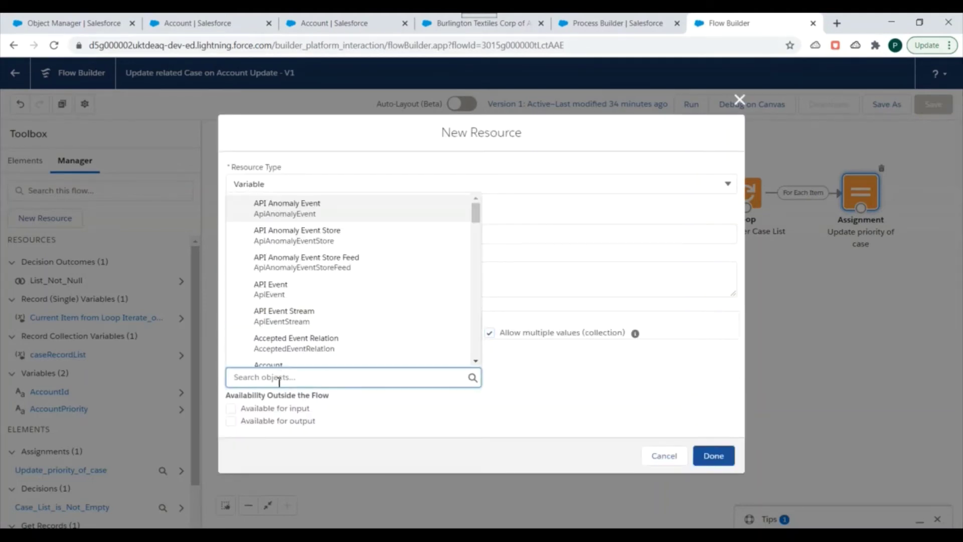
scroll(329, 296, "down", 1)
scroll(323, 296, "down", 1)
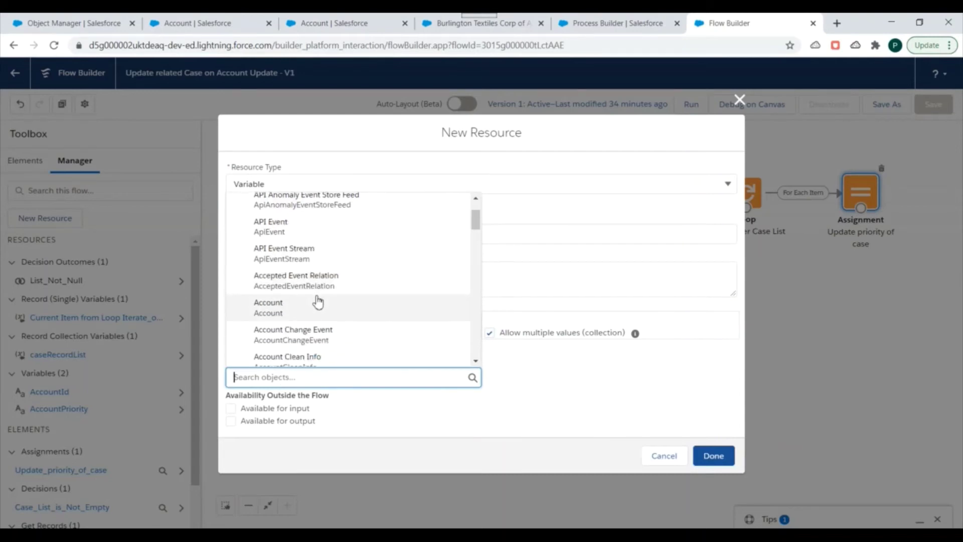
type("case")
left_click(280, 212)
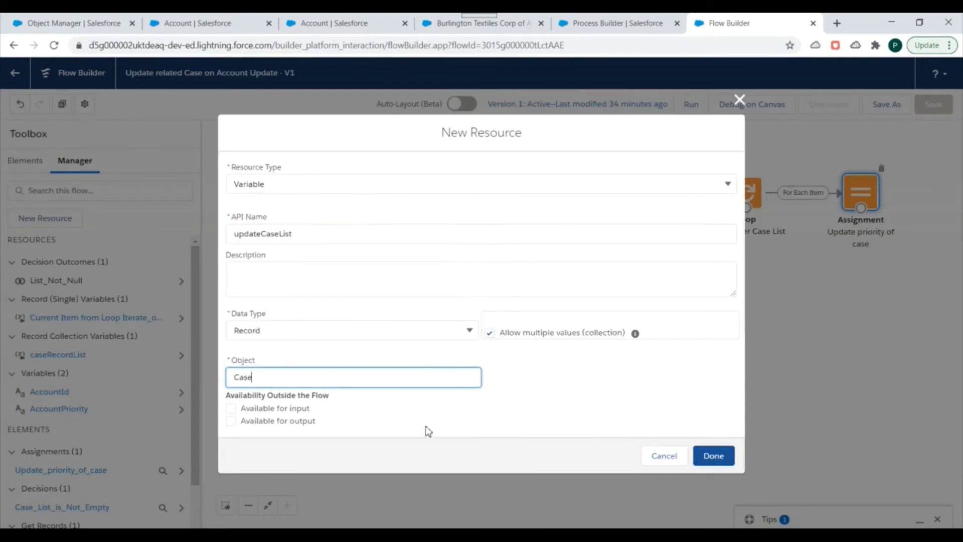
left_click(714, 455)
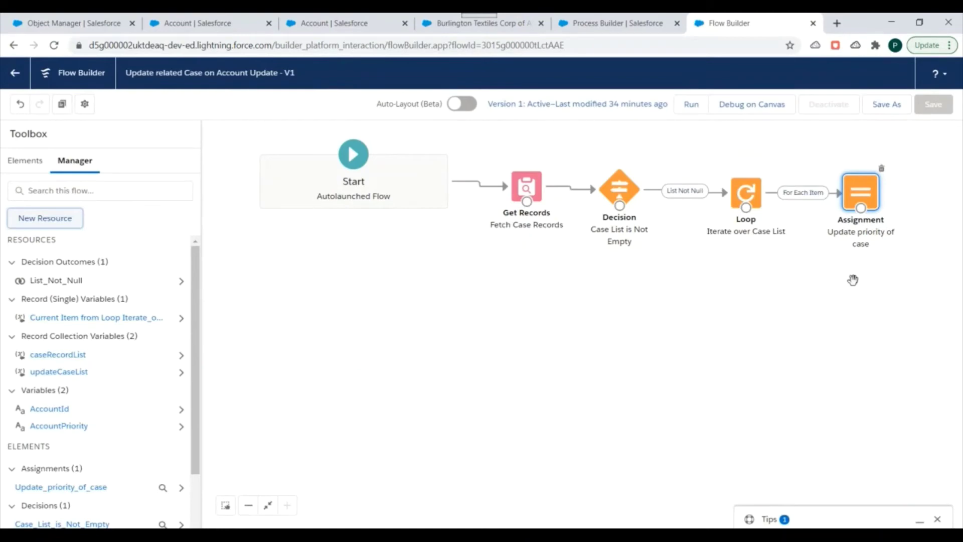
left_click(859, 191)
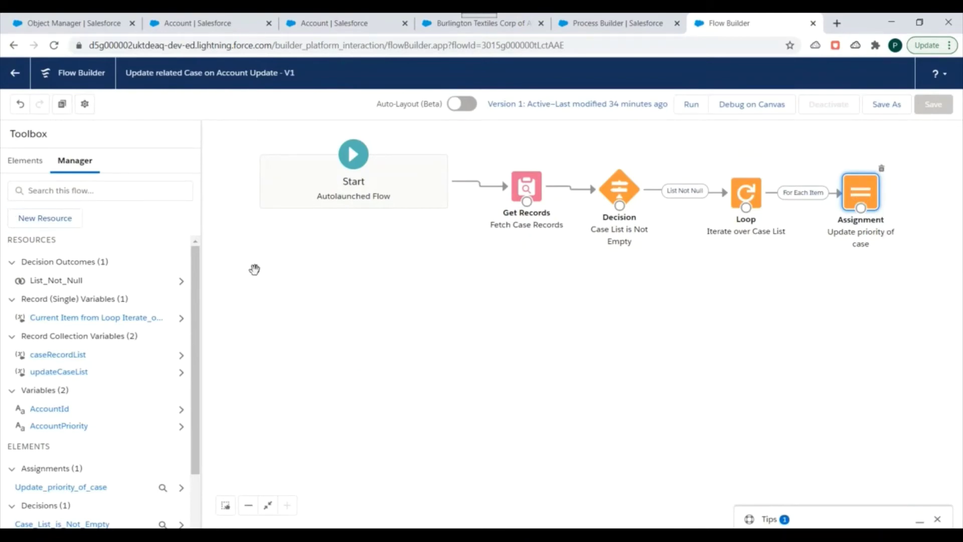
Step: Add an Assignment labelled 'Add case record to Update Case List'
left_click(24, 161)
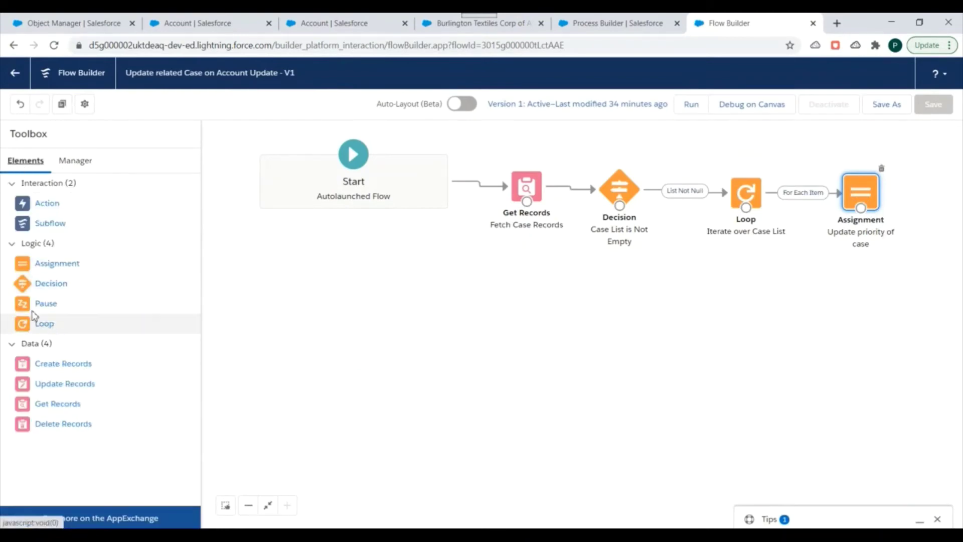
left_click_drag(48, 272, 856, 311)
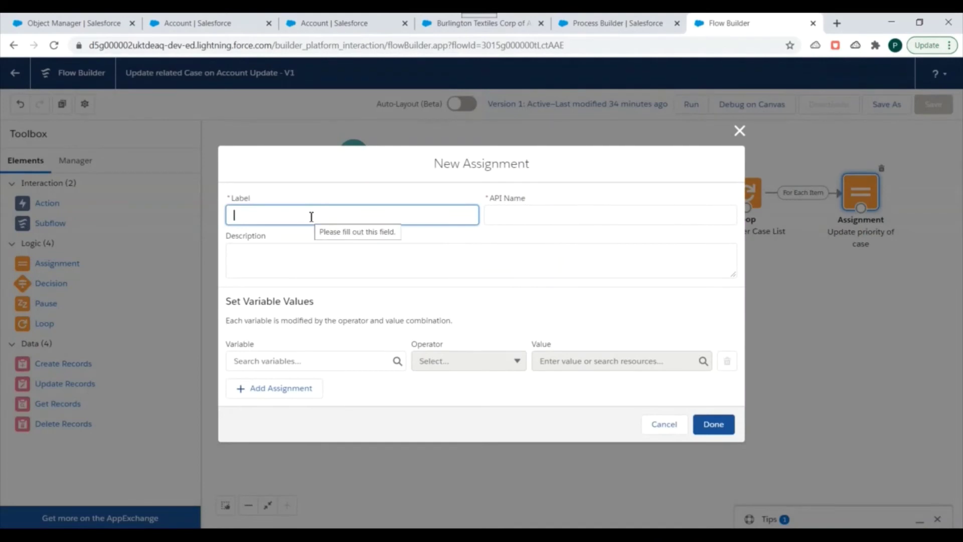
type("Add case to Update Case List")
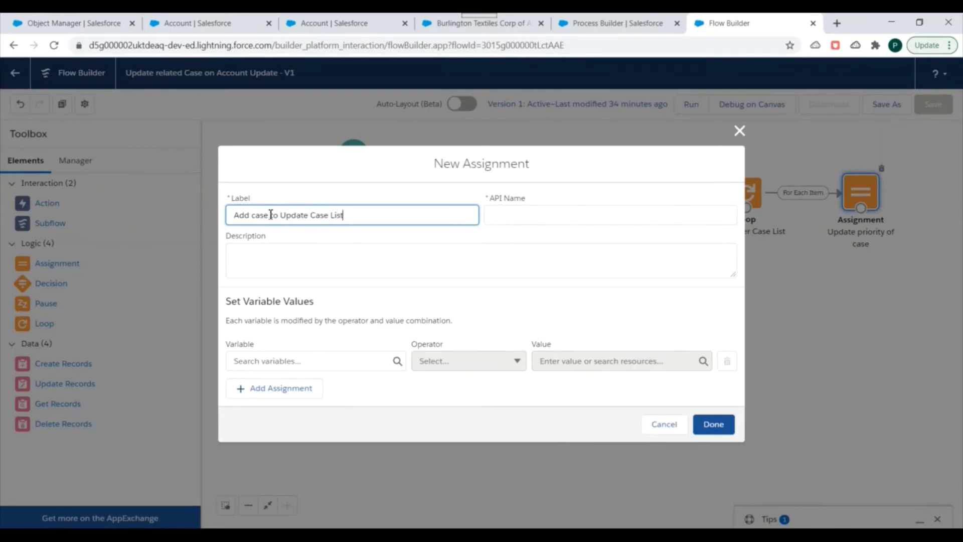
type("record")
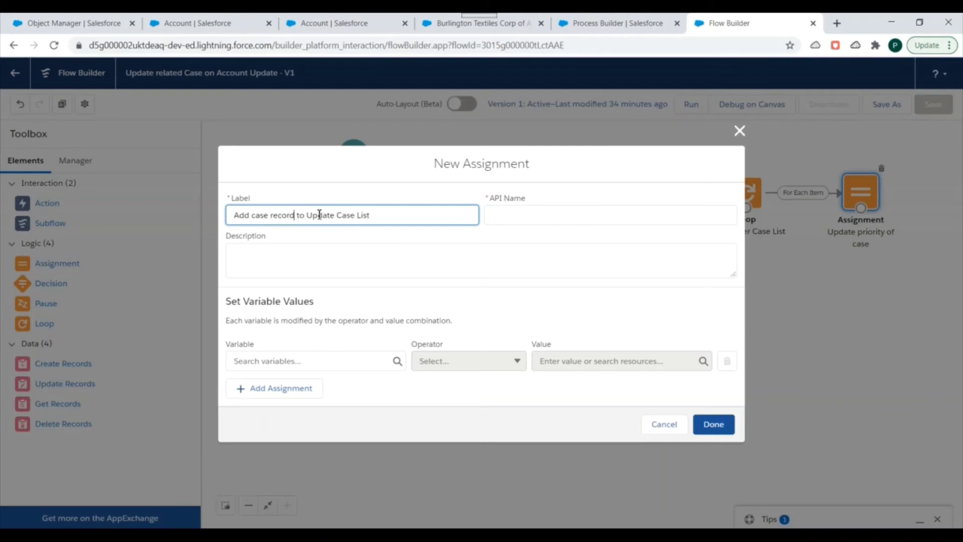
left_click(441, 240)
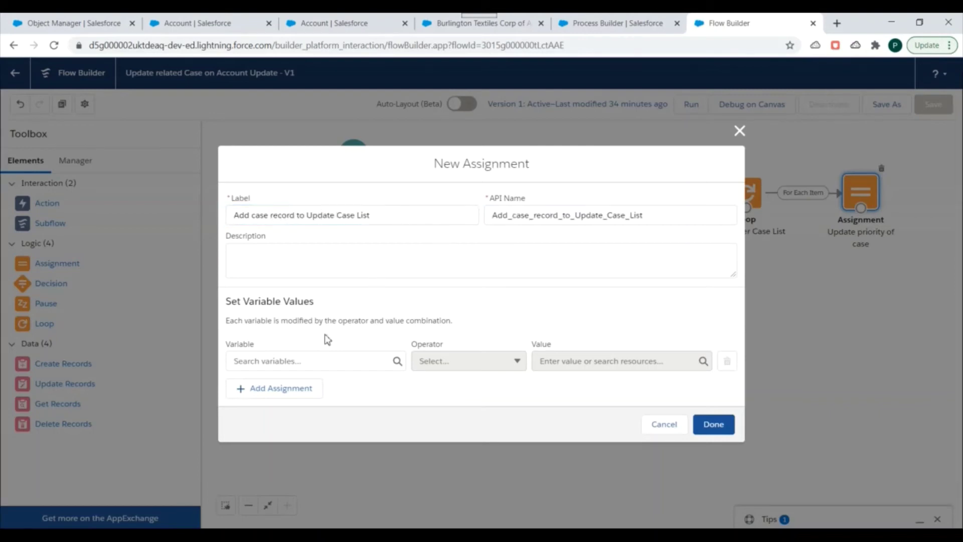
Step: Set updateCaseList Add Current Item from the Loop and save the Assignment
left_click(316, 361)
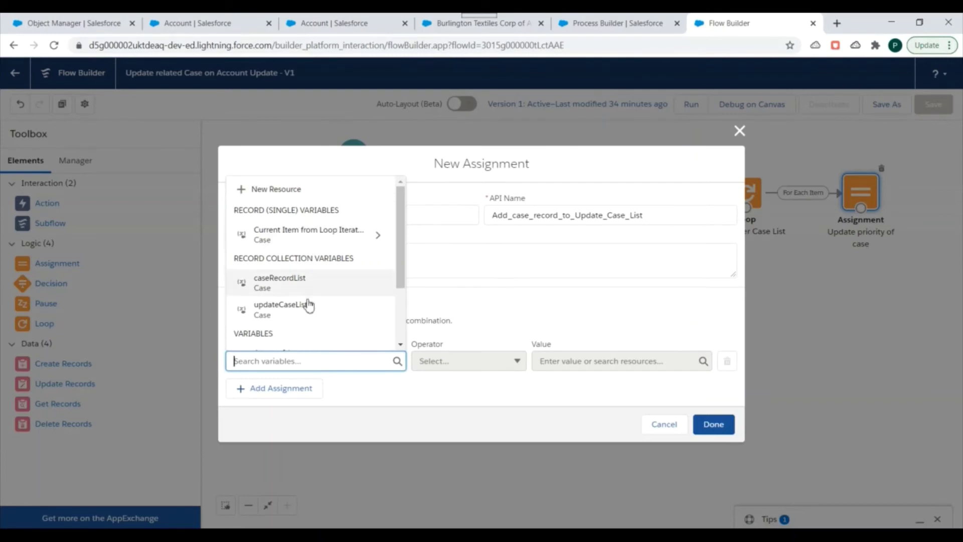
left_click(304, 310)
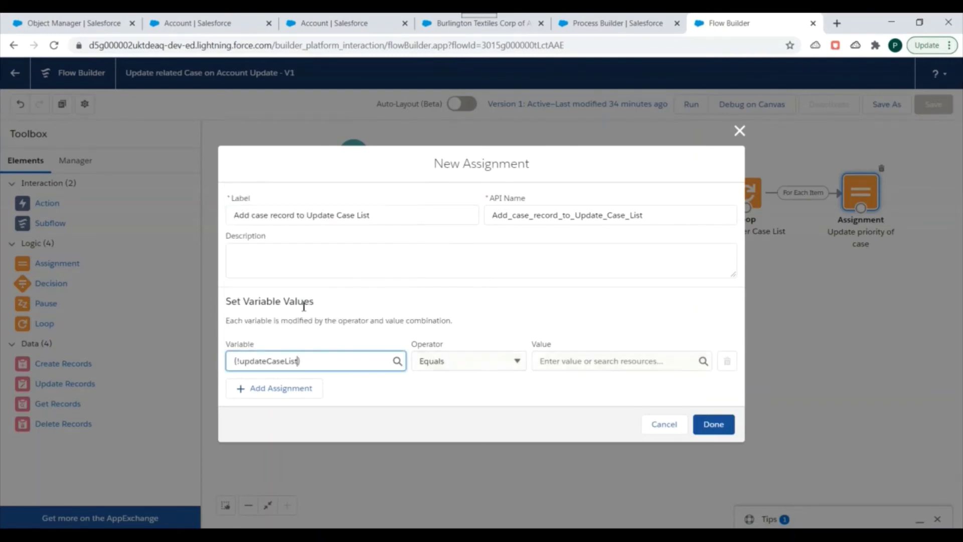
left_click(443, 358)
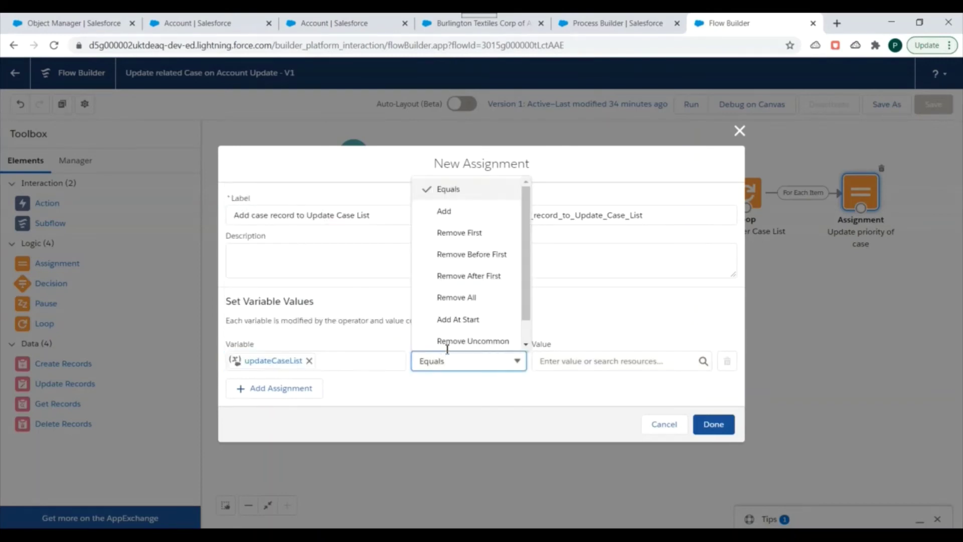
left_click(450, 213)
left_click(580, 362)
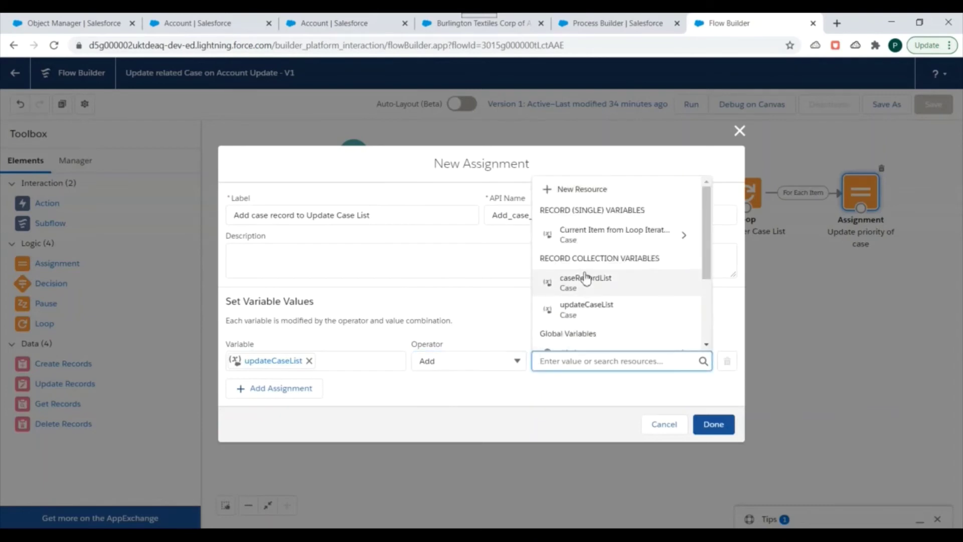
left_click(656, 238)
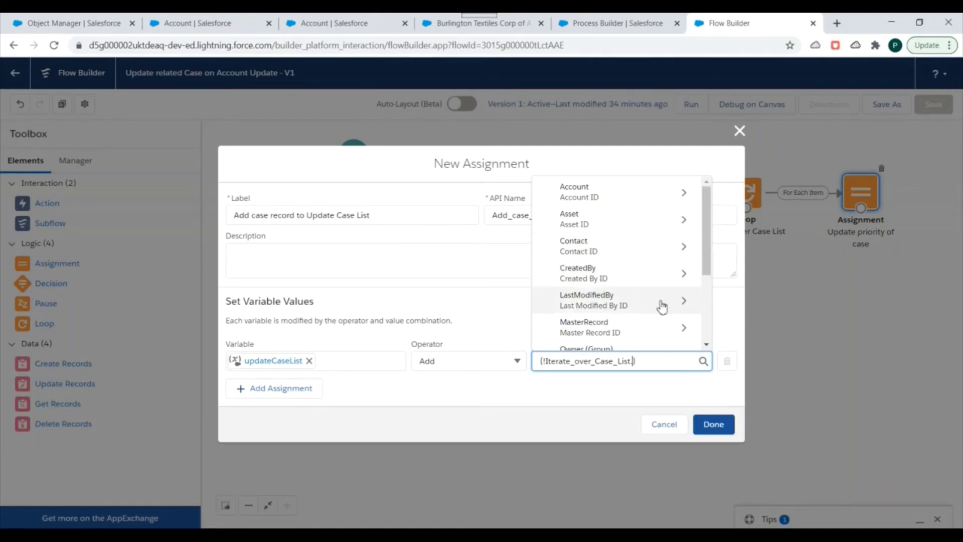
left_click(589, 395)
left_click(657, 360)
left_click(598, 391)
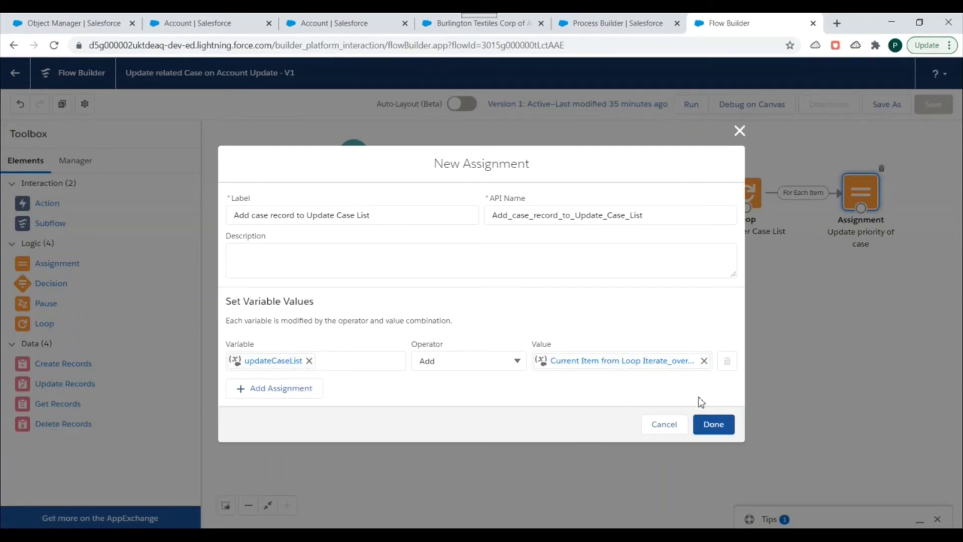
left_click(725, 424)
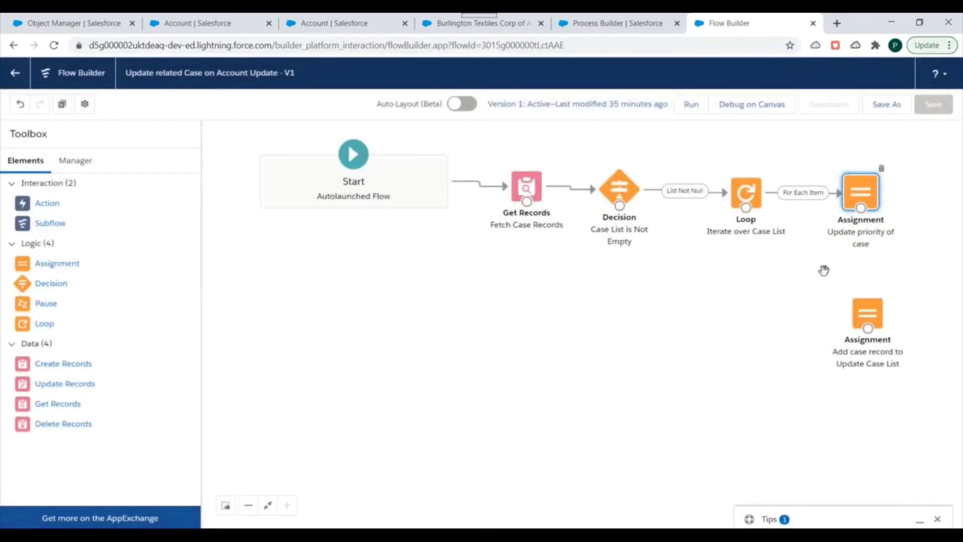
Step: Connect 'Update priority of case' to the new 'Add case record' assignment, then link it back to the Loop
left_click_drag(868, 311, 864, 299)
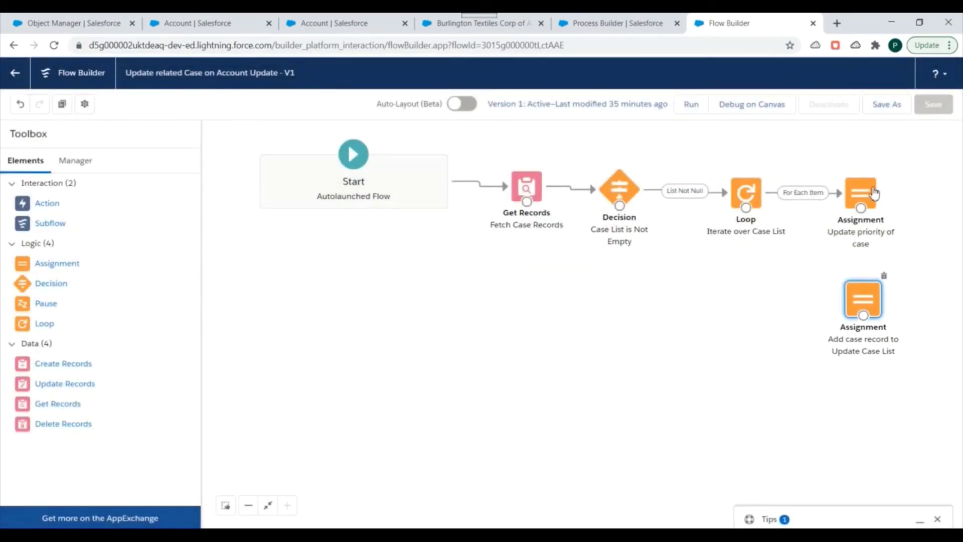
left_click_drag(861, 211, 863, 306)
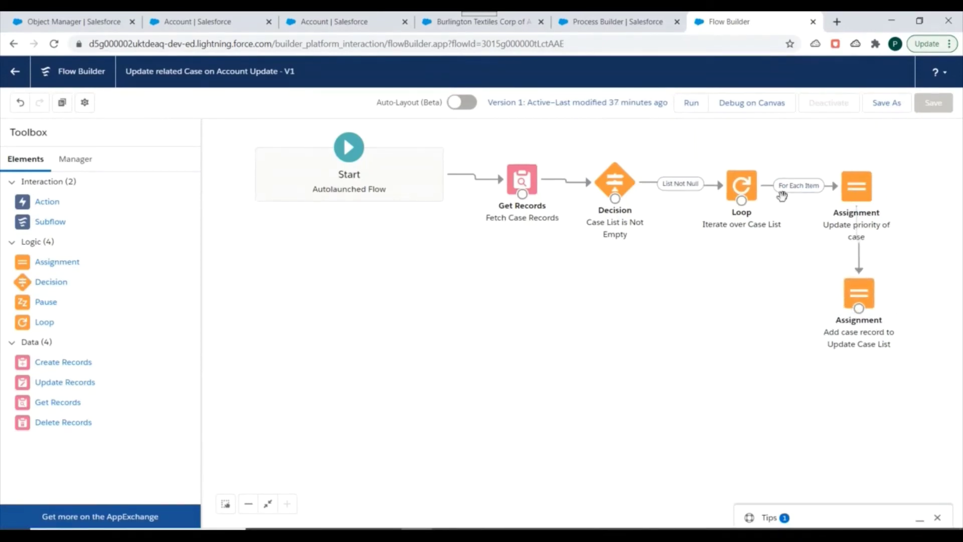
left_click_drag(860, 317, 742, 203)
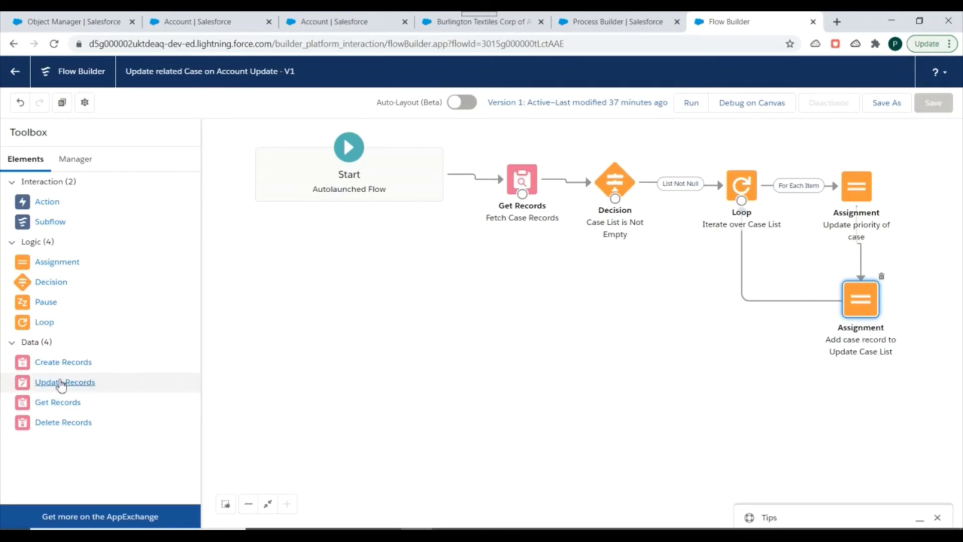
Step: Add an Update Records element labelled 'Update Case List' that updates the updateCaseList record collection
left_click_drag(68, 382, 684, 327)
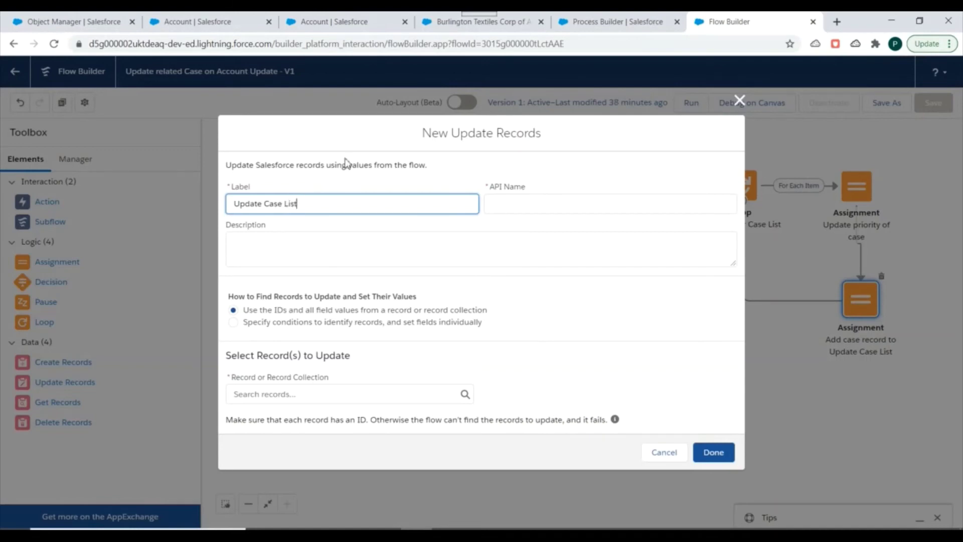
type("Update Case List")
left_click(499, 232)
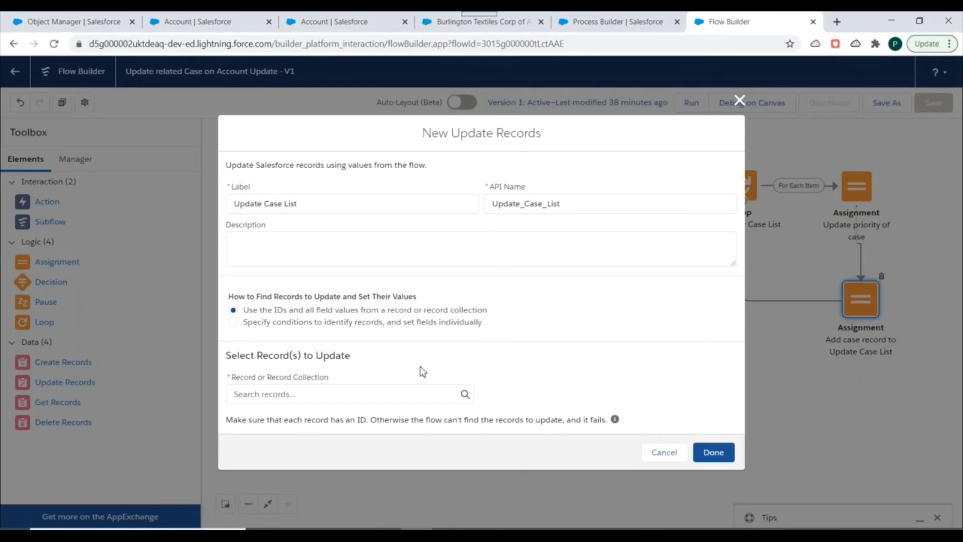
left_click(362, 392)
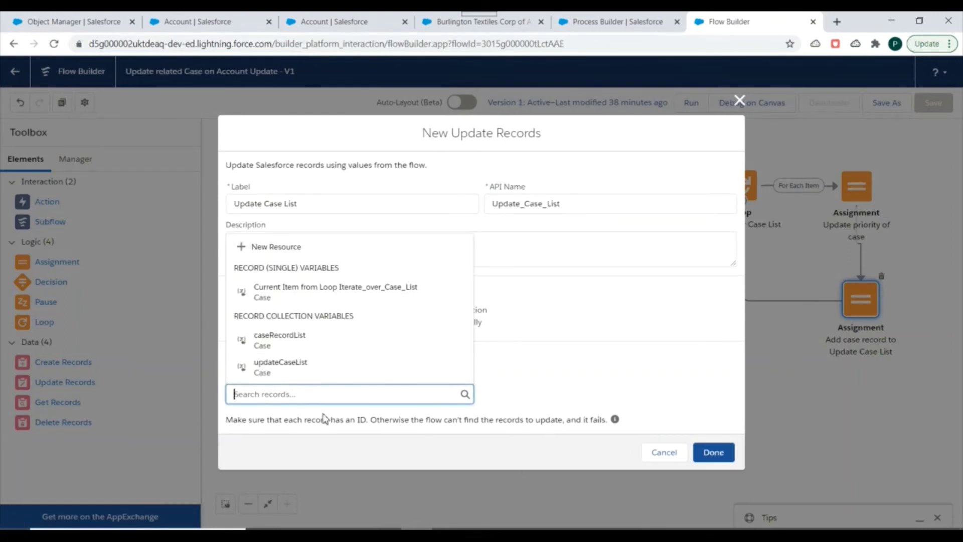
left_click(317, 371)
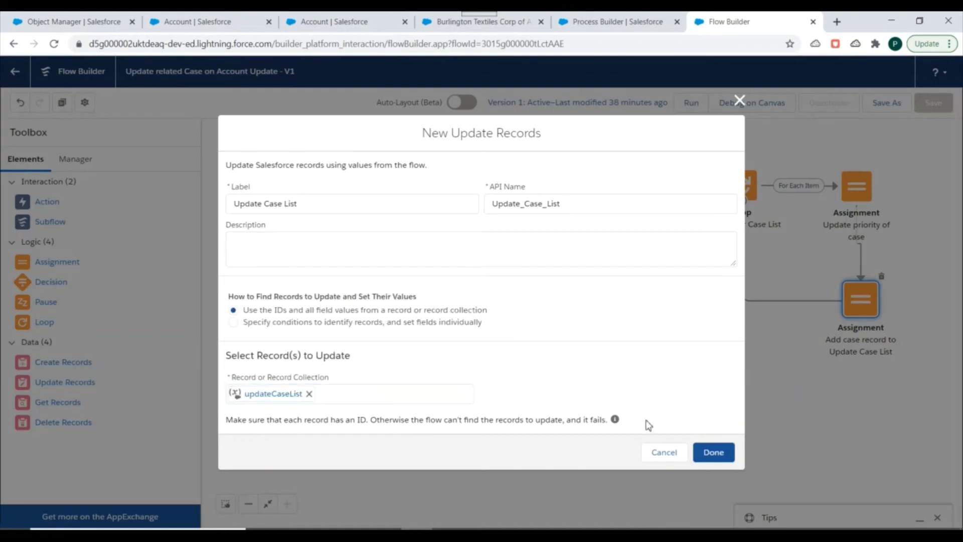
left_click(710, 453)
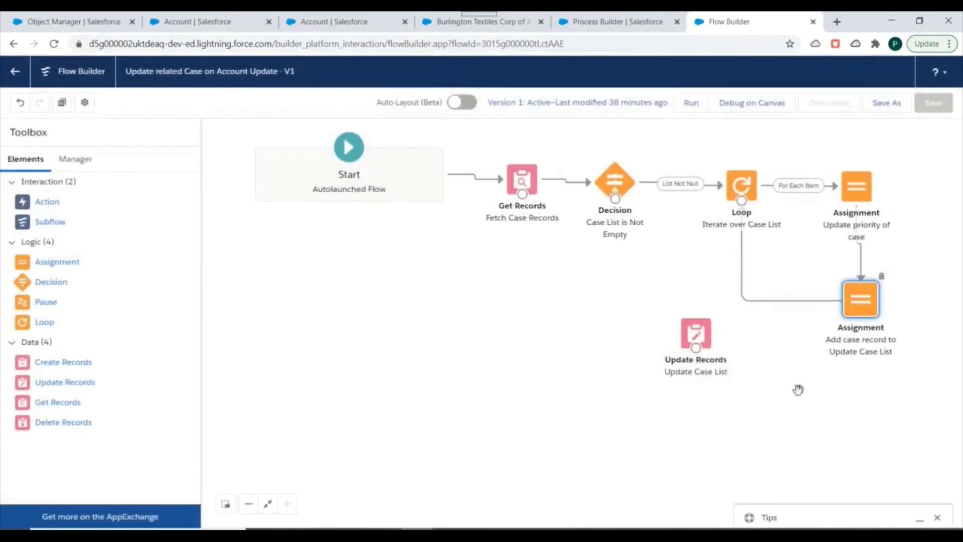
Step: Connect the Loop to 'Update Case List' on the After Last Item path
left_click_drag(677, 352, 613, 318)
left_click_drag(735, 235, 617, 378)
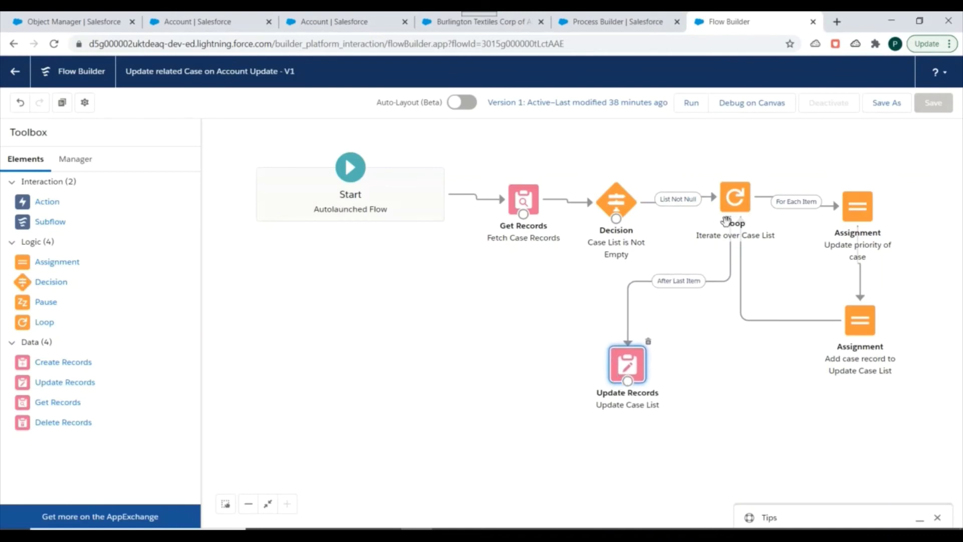
left_click(475, 335)
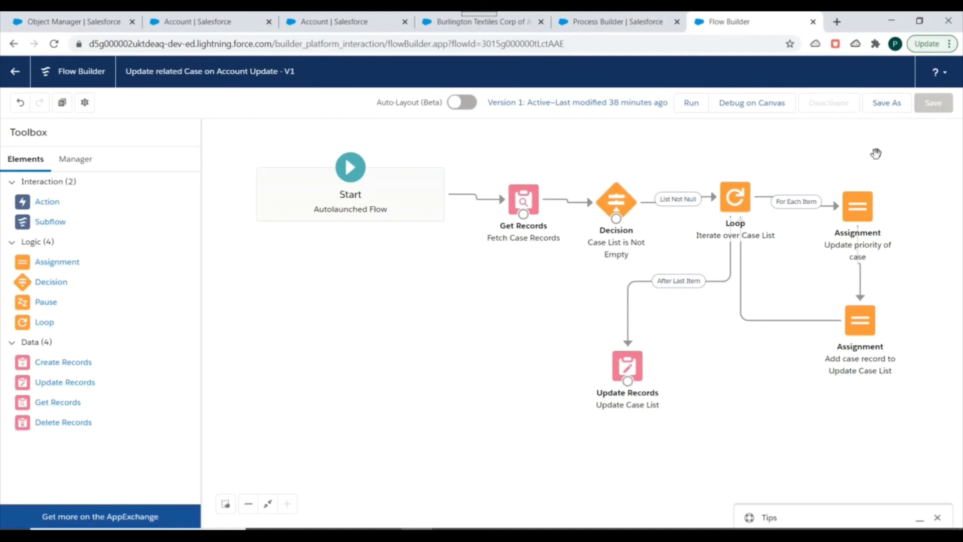
Step: Save the flow as Version 2, activate it, and view the Customer Priority values High, Low and Medium
left_click(886, 104)
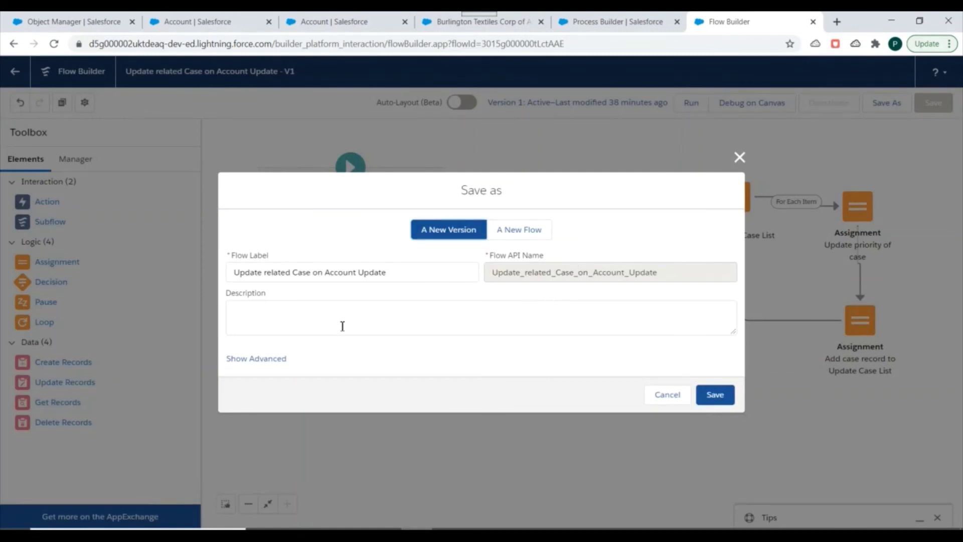
left_click(289, 329)
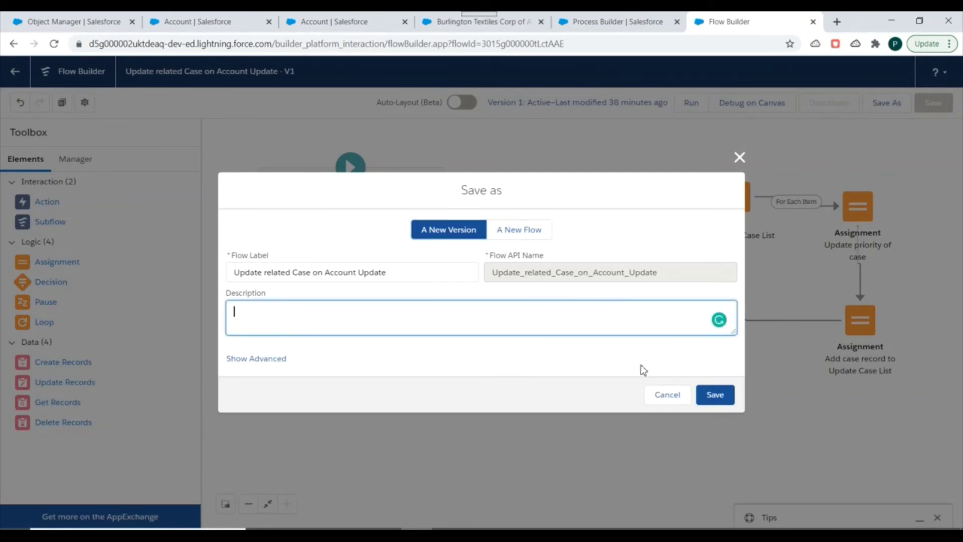
left_click(717, 394)
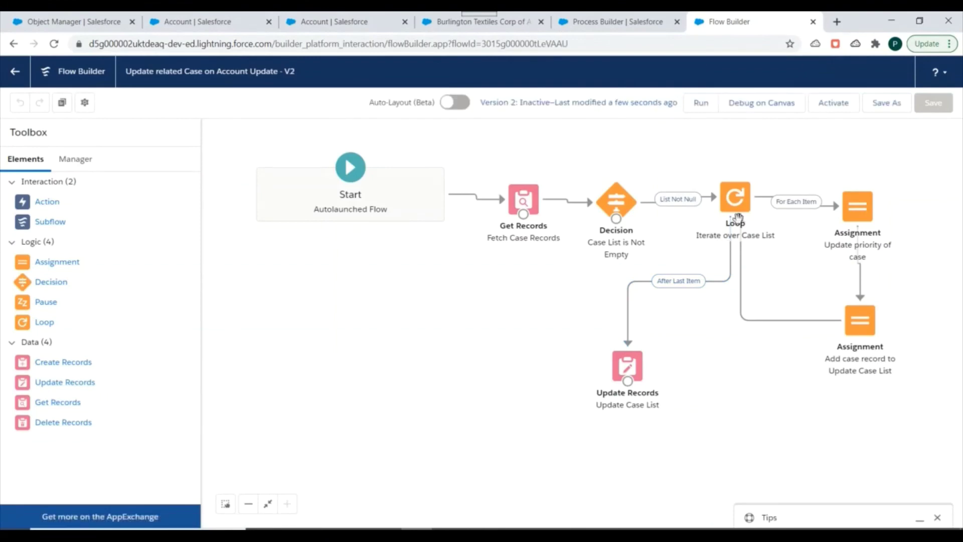
left_click(831, 105)
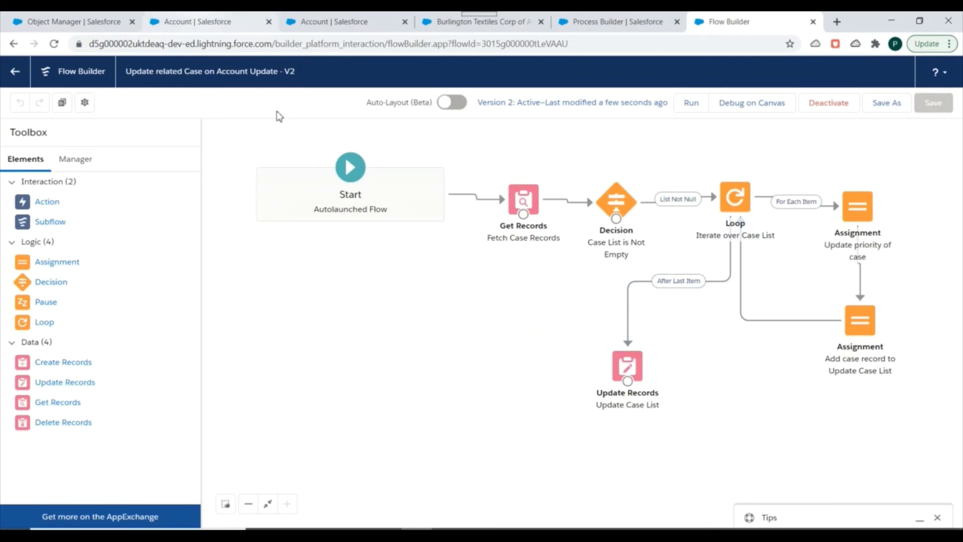
left_click(331, 22)
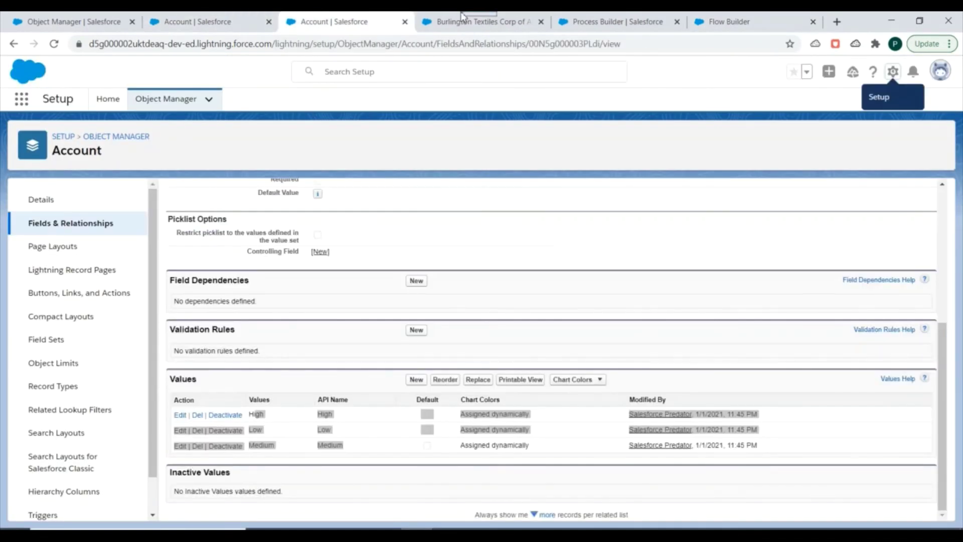
Step: Open the Burlington Textiles account and review the priorities of its four related cases
left_click(462, 20)
scroll(288, 316, "down", 5)
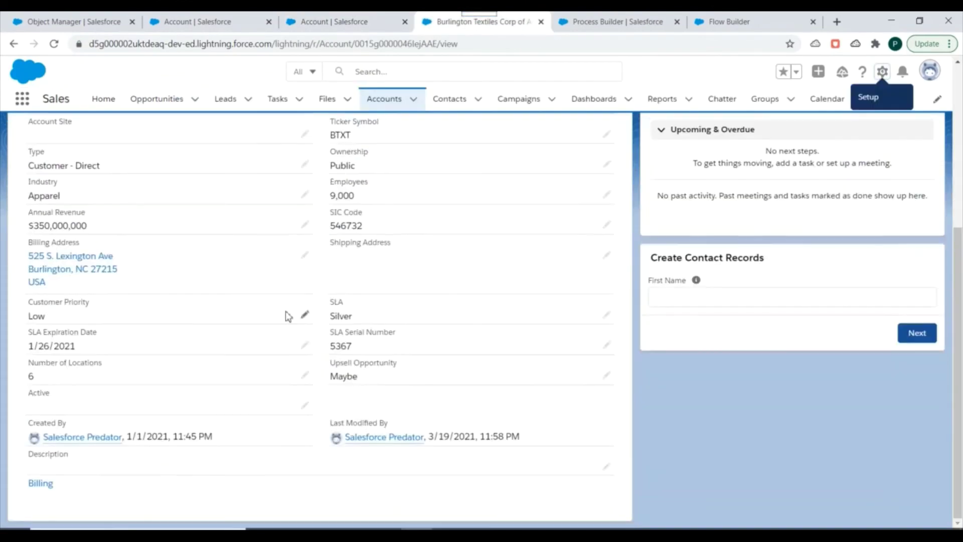
scroll(303, 285, "up", 5)
left_click(39, 234)
scroll(343, 329, "down", 8)
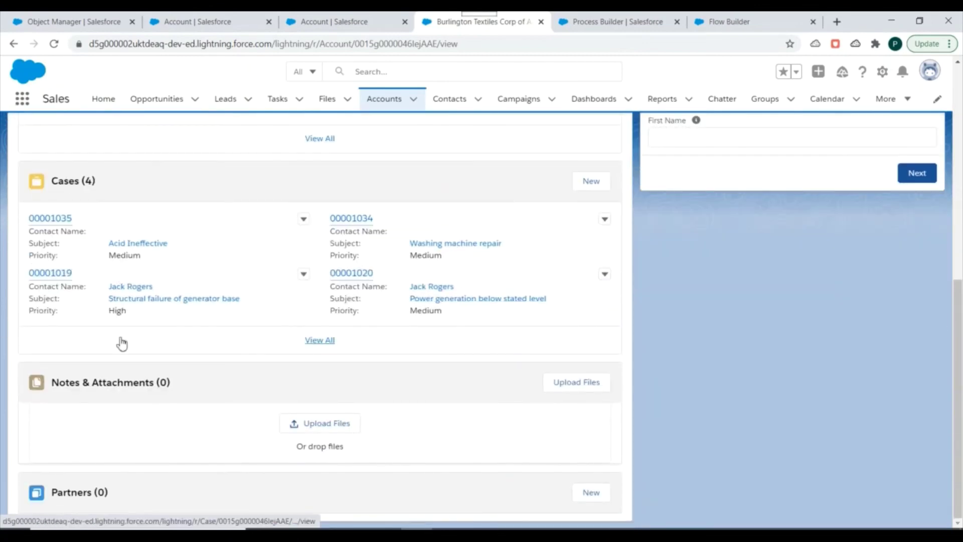
mouse_move(49, 221)
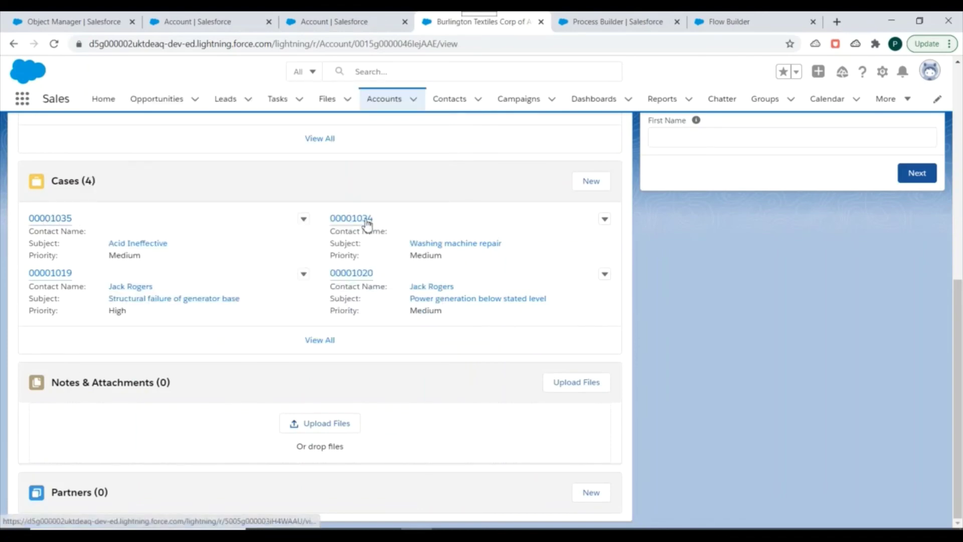
mouse_move(368, 223)
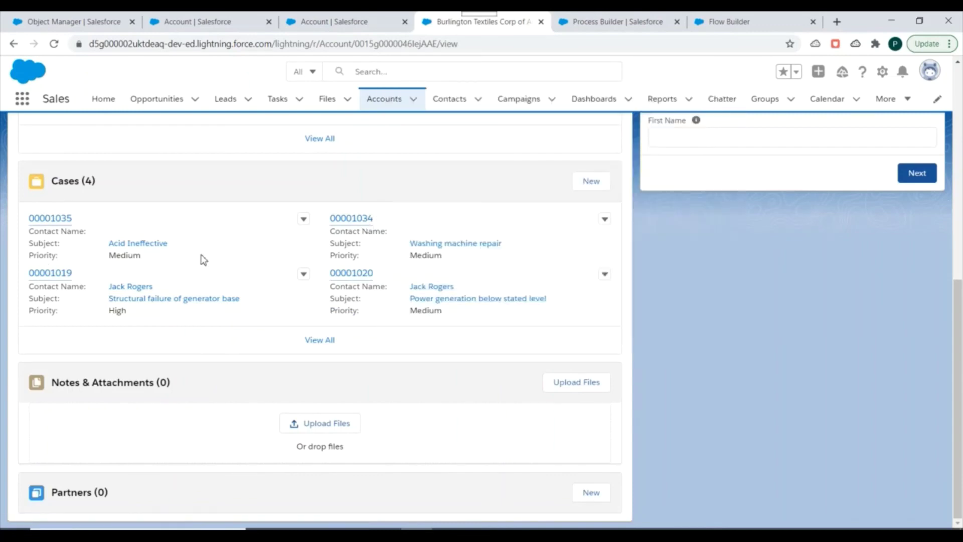
mouse_move(67, 275)
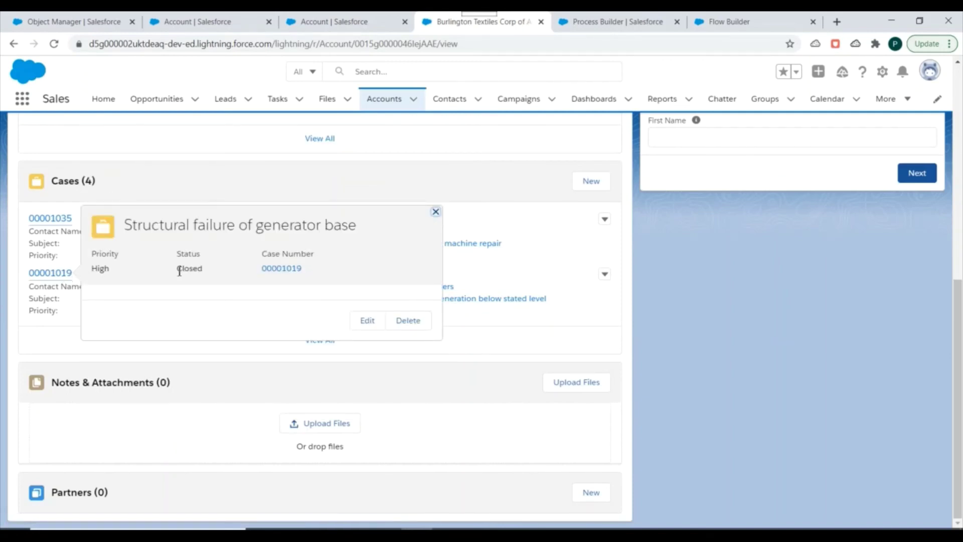
left_click(309, 347)
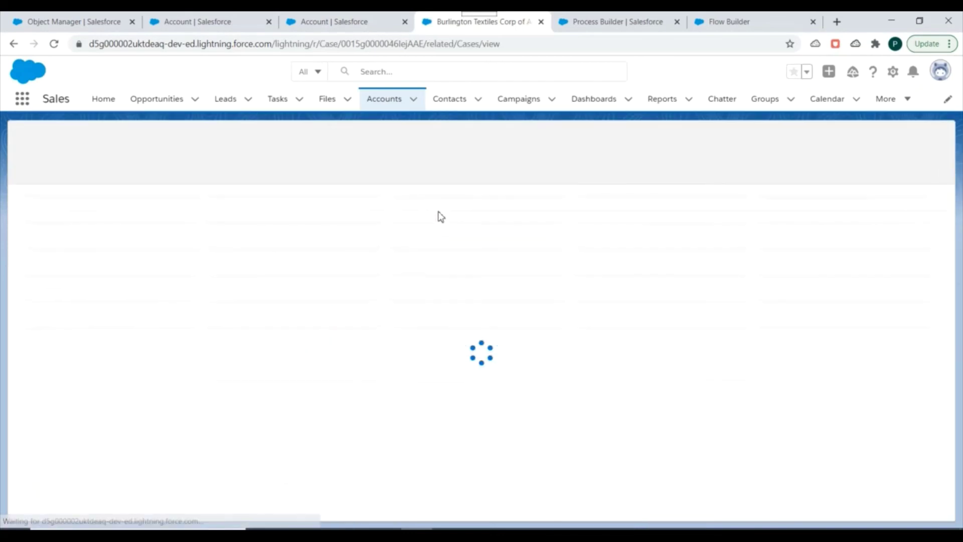
left_click(13, 44)
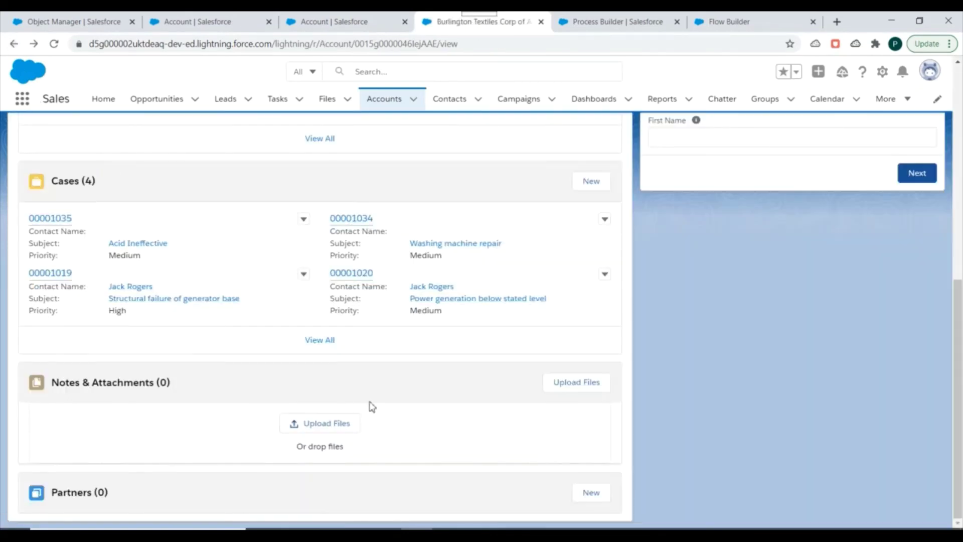
Step: Return to the Burlington Textiles account's Details, where Customer Priority reads Low
mouse_move(356, 273)
left_click(346, 21)
left_click(479, 22)
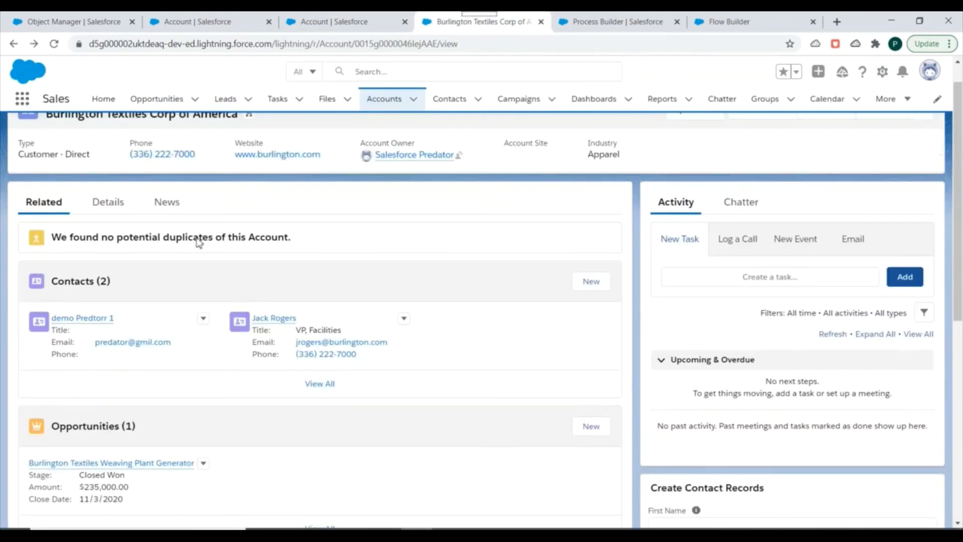
scroll(199, 243, "up", 1)
left_click(107, 234)
scroll(171, 249, "down", 5)
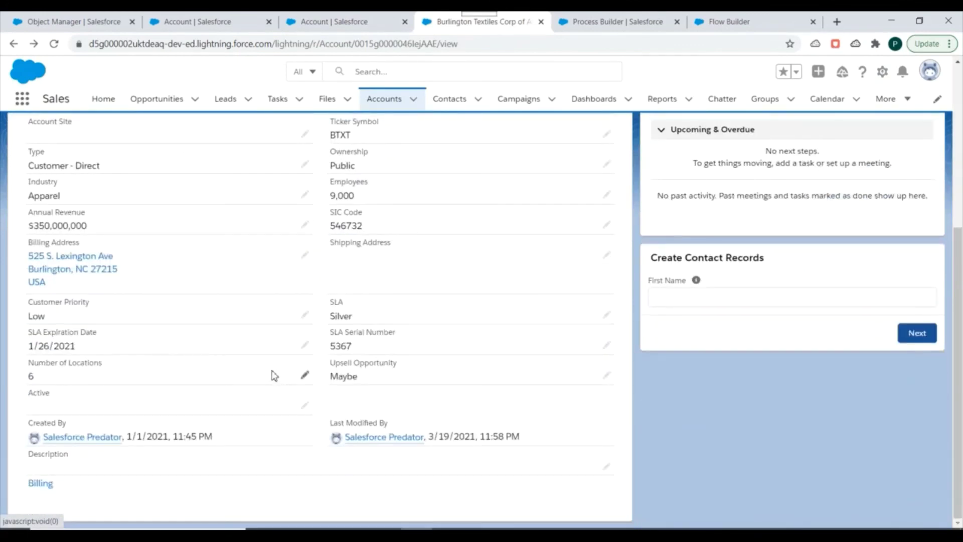
scroll(274, 375, "up", 1)
Step: Change the account's Customer Priority from Low to High and save the record
key("ctrl+f")
type("customer ")
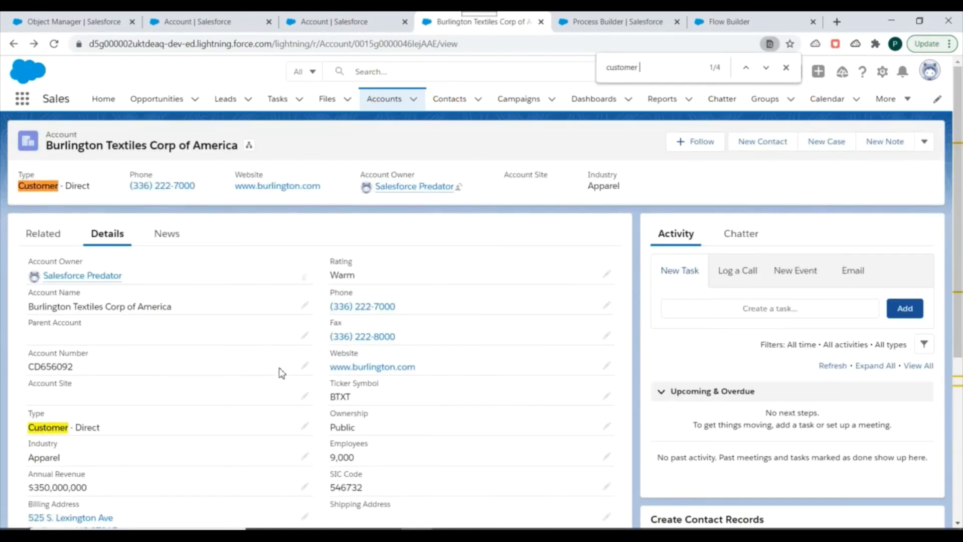
type("p")
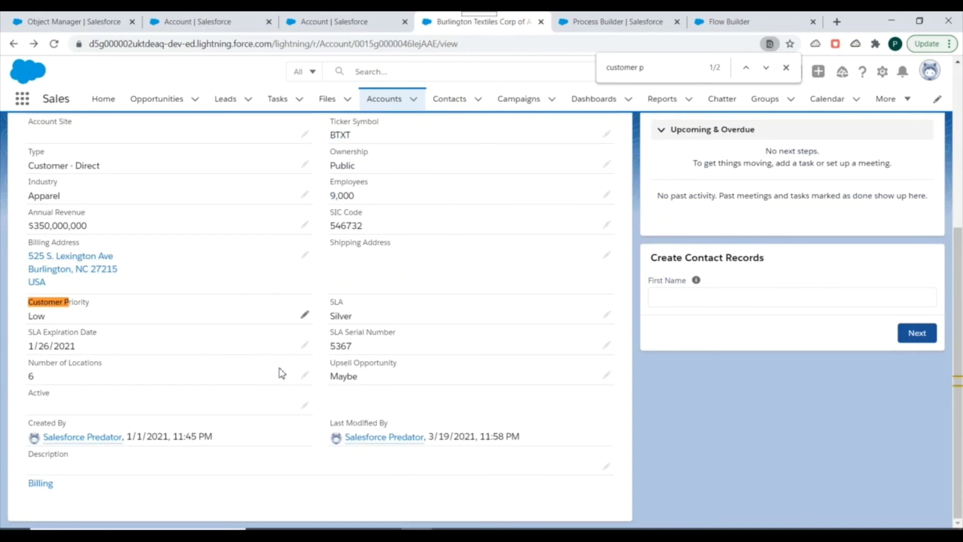
left_click(305, 316)
left_click(266, 314)
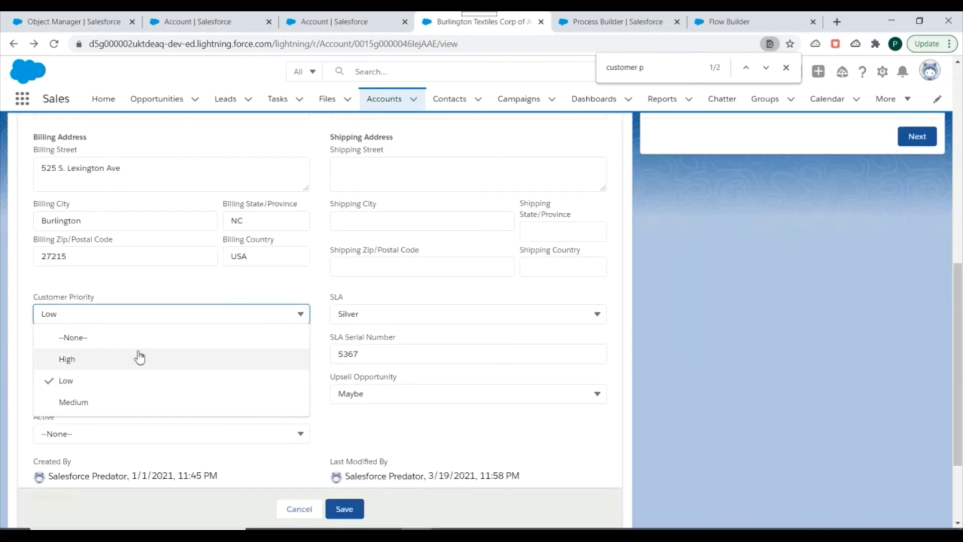
left_click(123, 360)
left_click(344, 509)
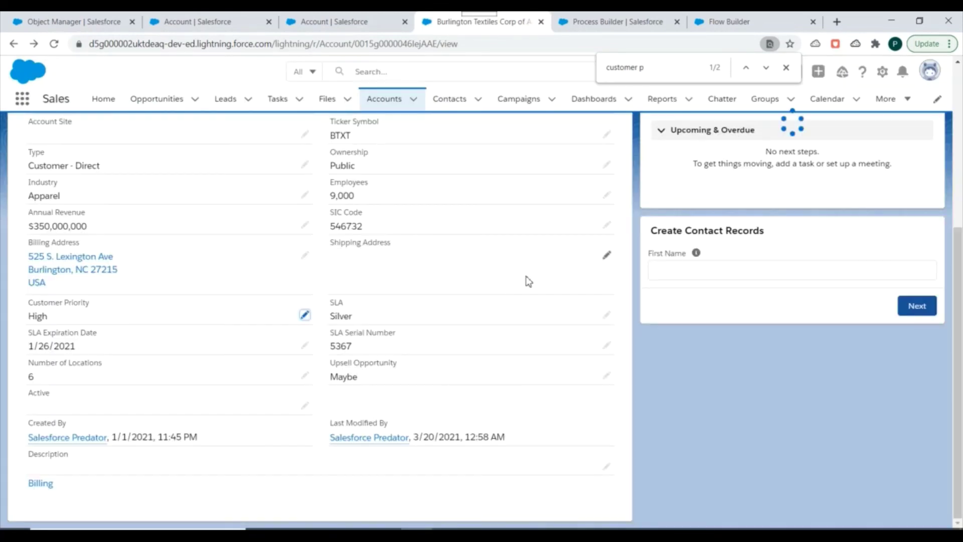
scroll(481, 287, "up", 5)
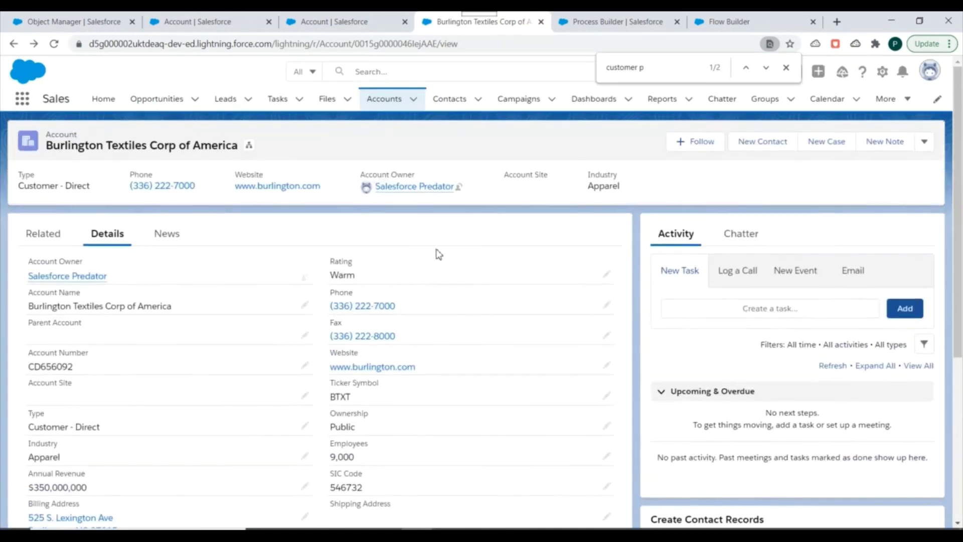
Step: Check the related Cases: the top two now show High priority, the last closed case Medium
left_click(56, 238)
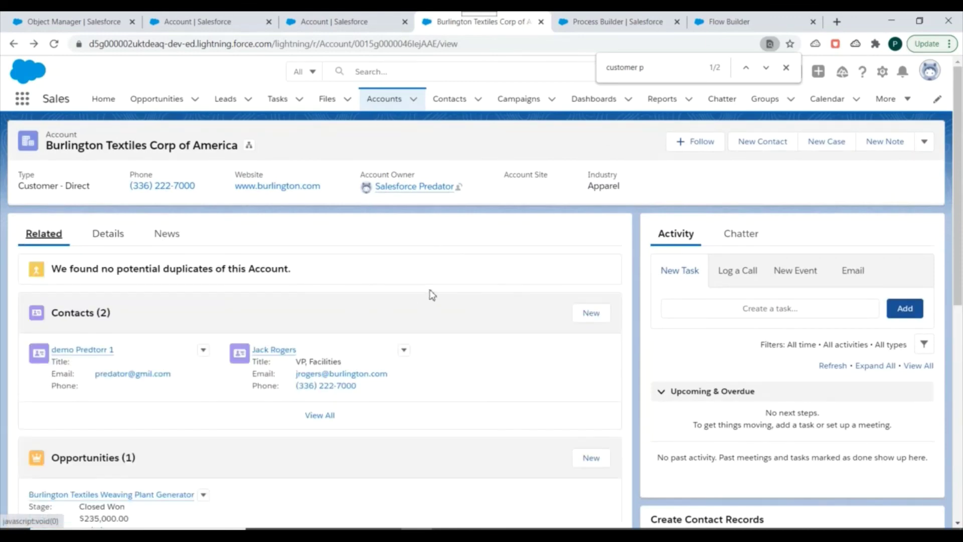
scroll(432, 296, "down", 3)
scroll(405, 262, "down", 5)
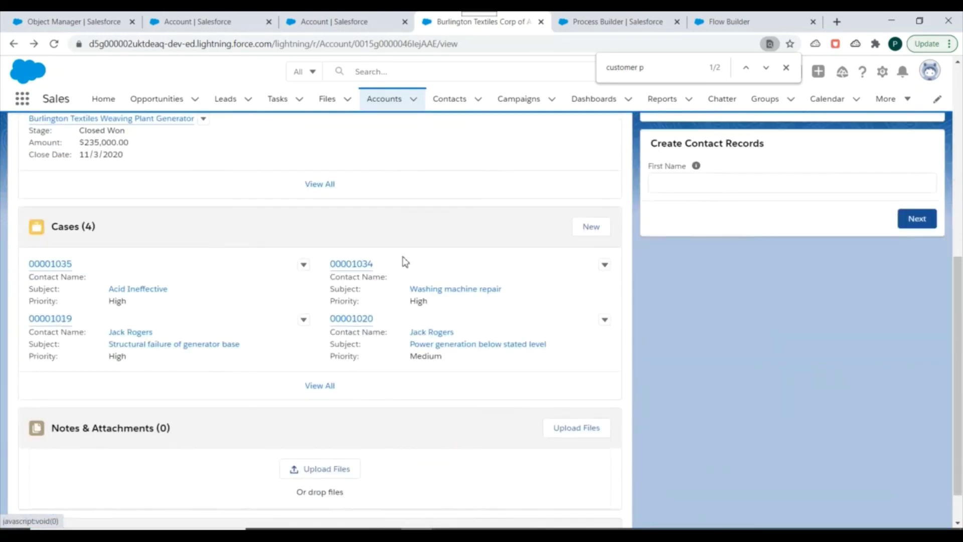
scroll(351, 266, "down", 1)
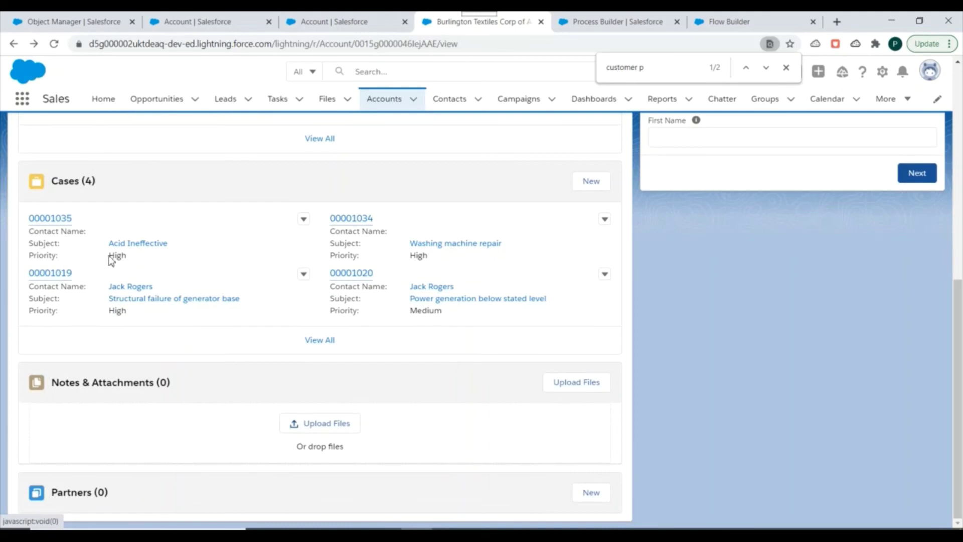
left_click_drag(147, 260, 49, 229)
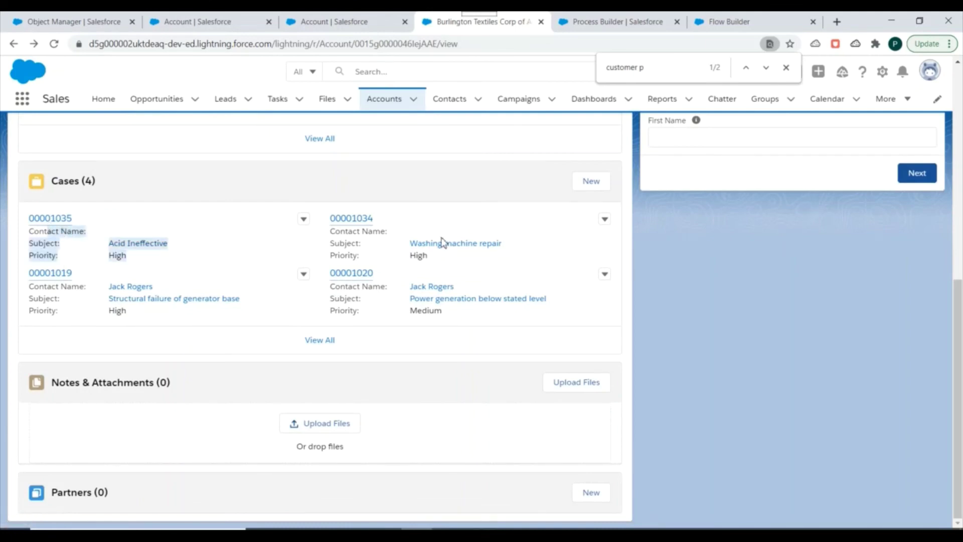
left_click_drag(457, 263, 317, 219)
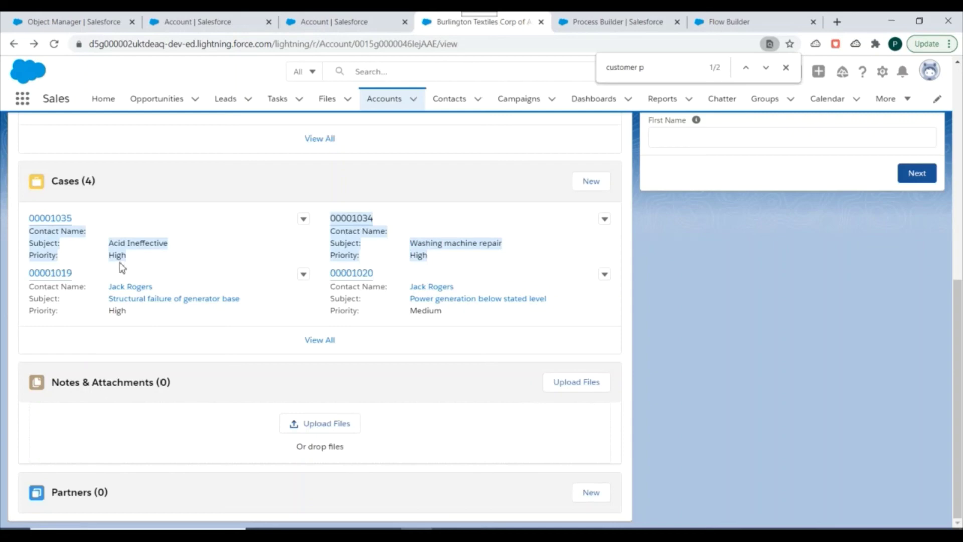
left_click(117, 312)
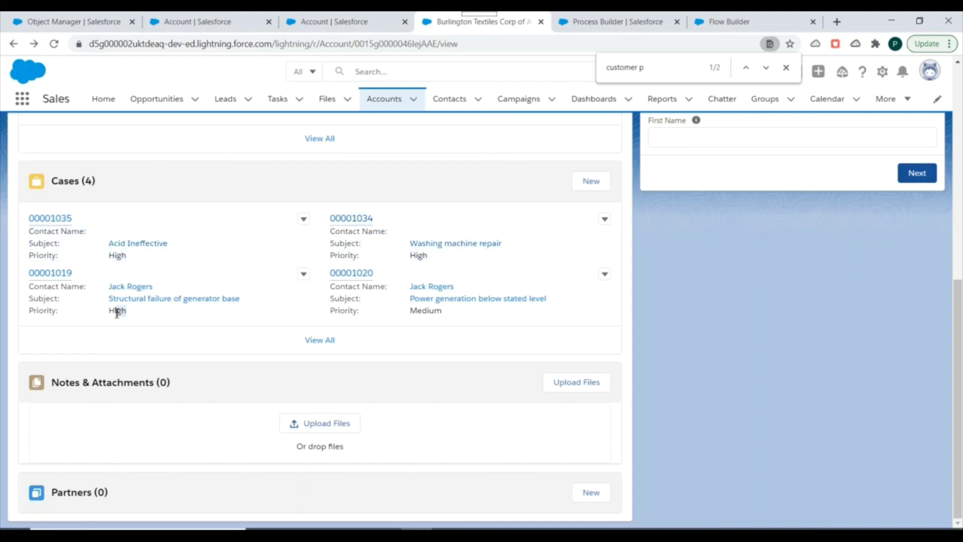
left_click_drag(454, 311, 378, 317)
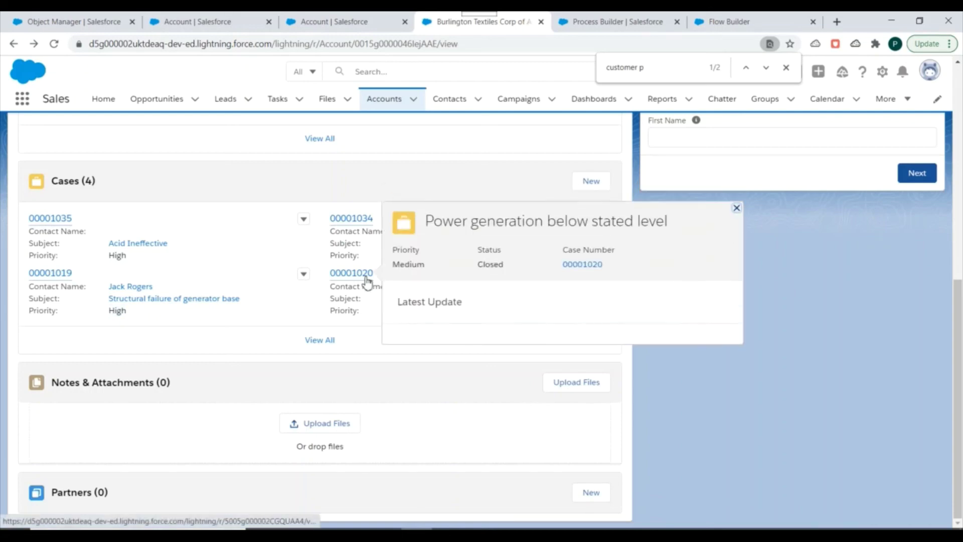
left_click(268, 324)
Step: Go back to the flow in Flow Builder and select the After Last Item connector
scroll(690, 312, "up", 3)
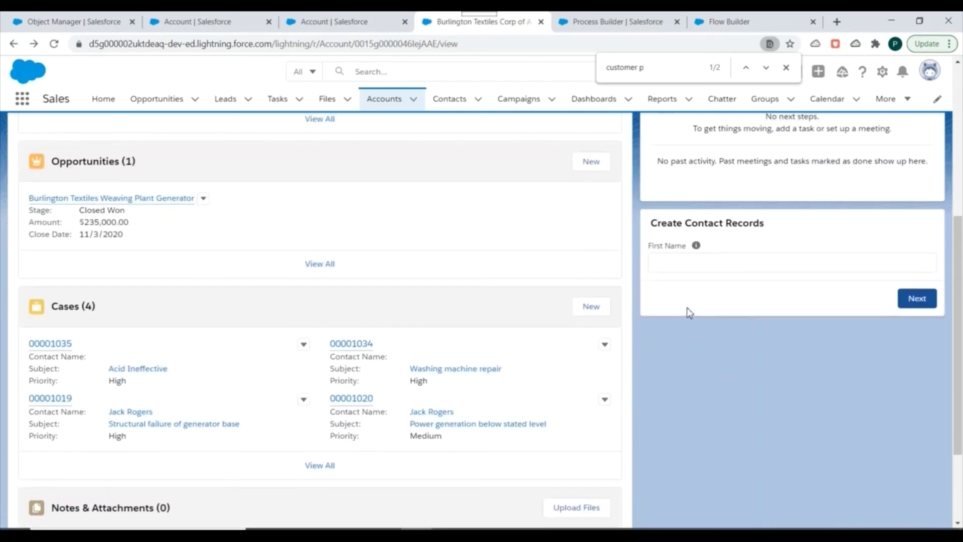
left_click(763, 26)
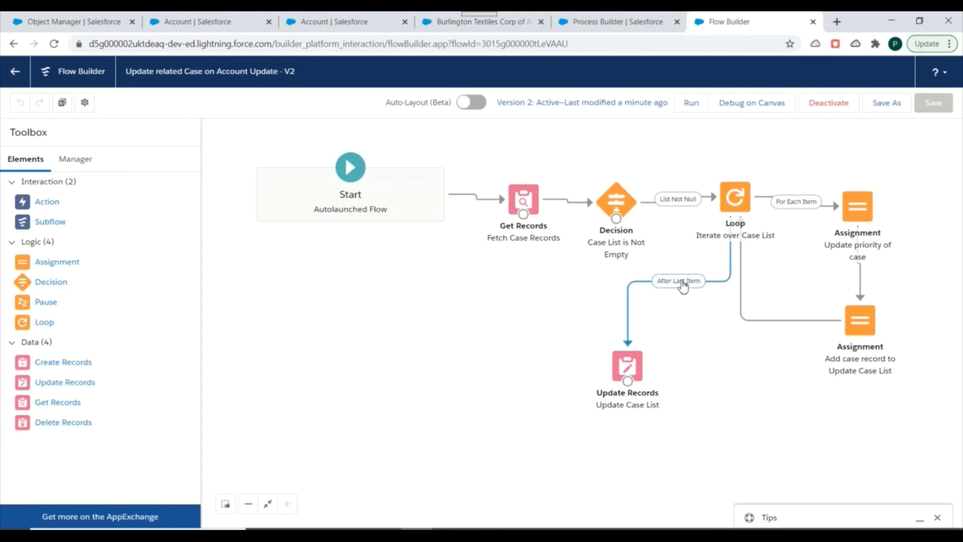
left_click(727, 262)
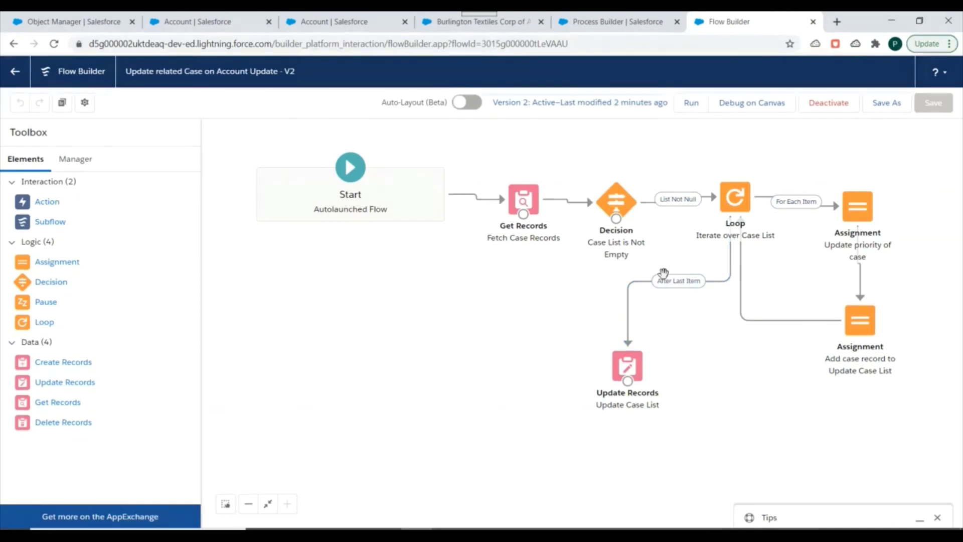